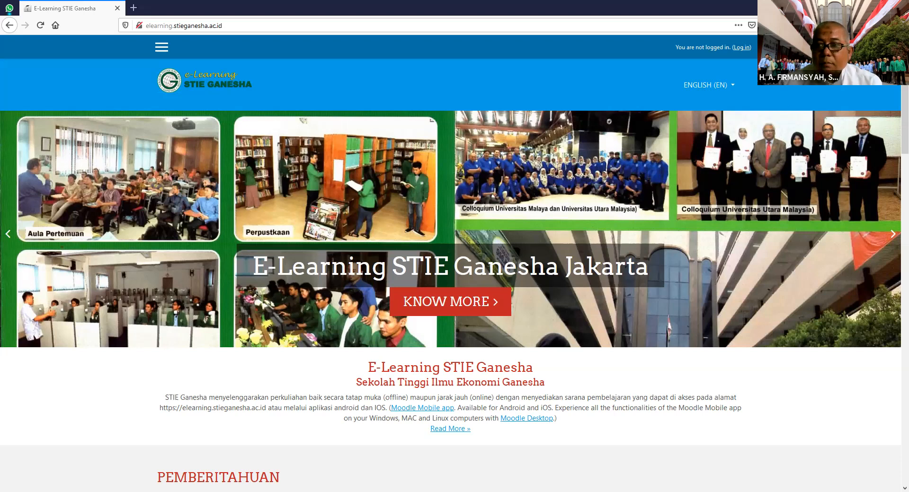
Step: Log in to the e-learning site with the saved admin username and password
{"action": "left_click", "coordinate": [741, 49]}
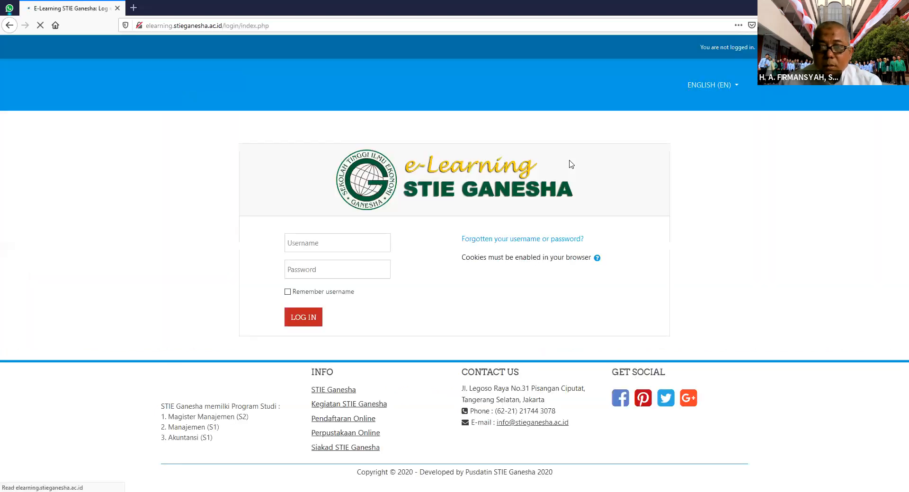
{"action": "left_click", "coordinate": [318, 245]}
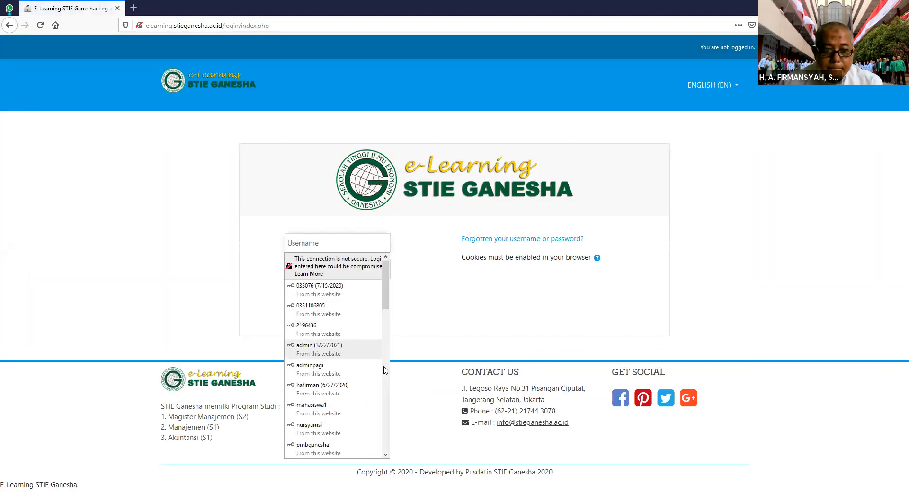
{"action": "left_click", "coordinate": [332, 351]}
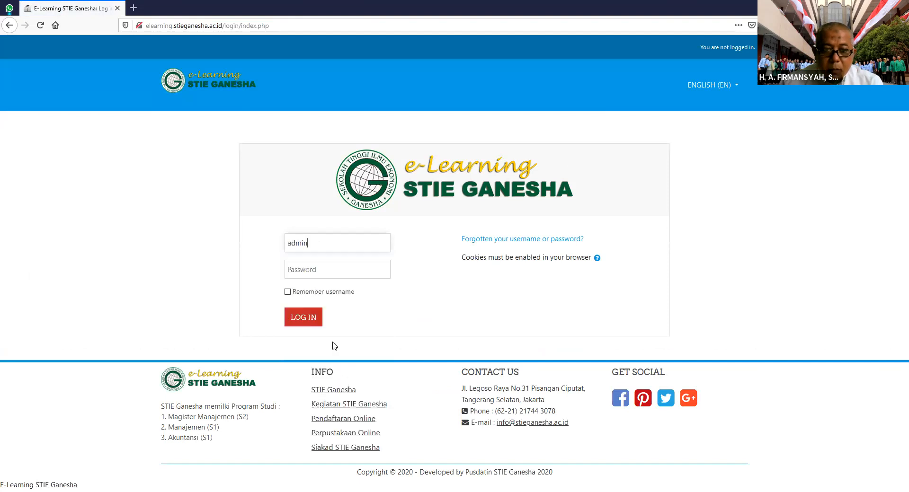
{"action": "left_click", "coordinate": [305, 316]}
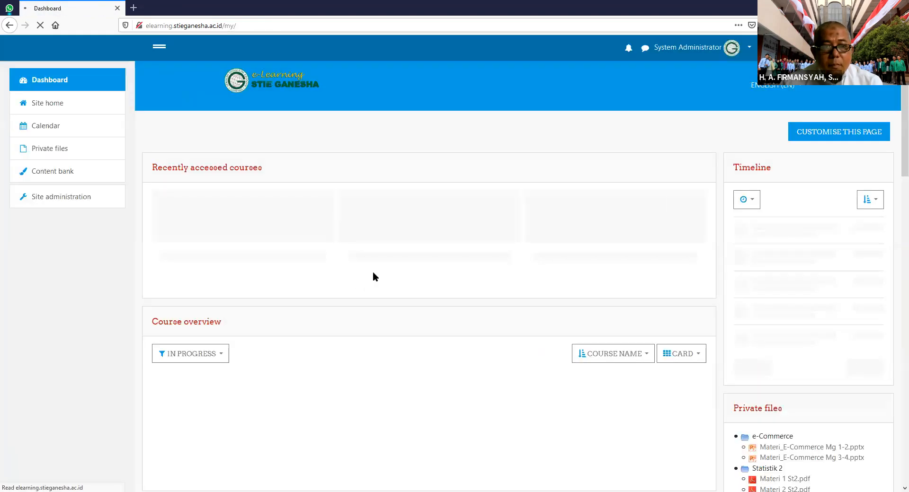
Step: Open the course and category management page from the site administration
{"action": "left_click", "coordinate": [72, 198]}
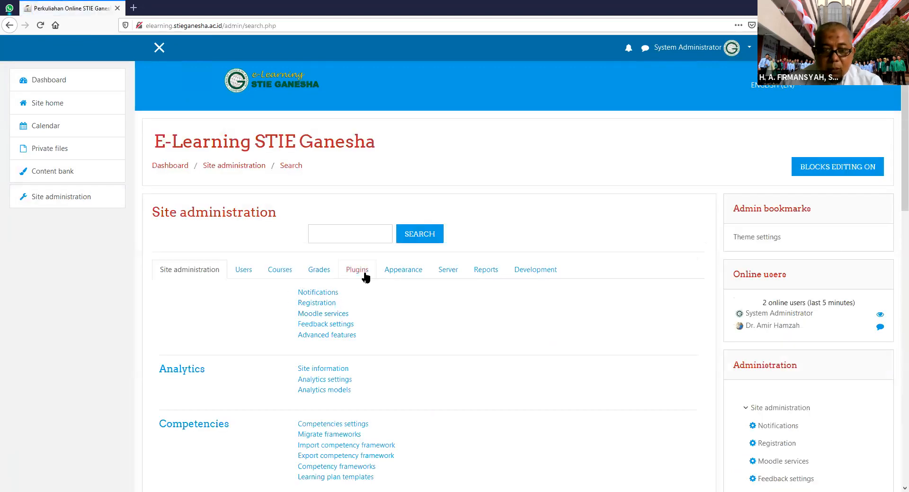
{"action": "left_click", "coordinate": [354, 272]}
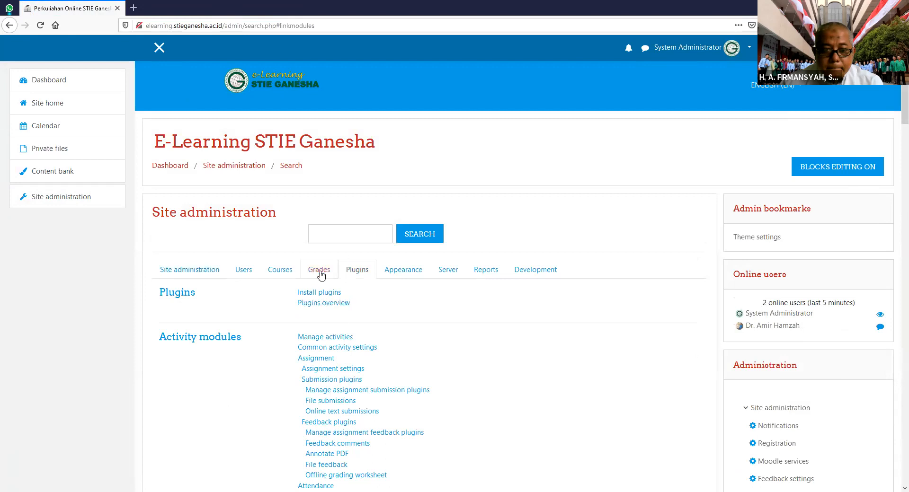
{"action": "left_click", "coordinate": [284, 271]}
{"action": "left_click", "coordinate": [329, 295]}
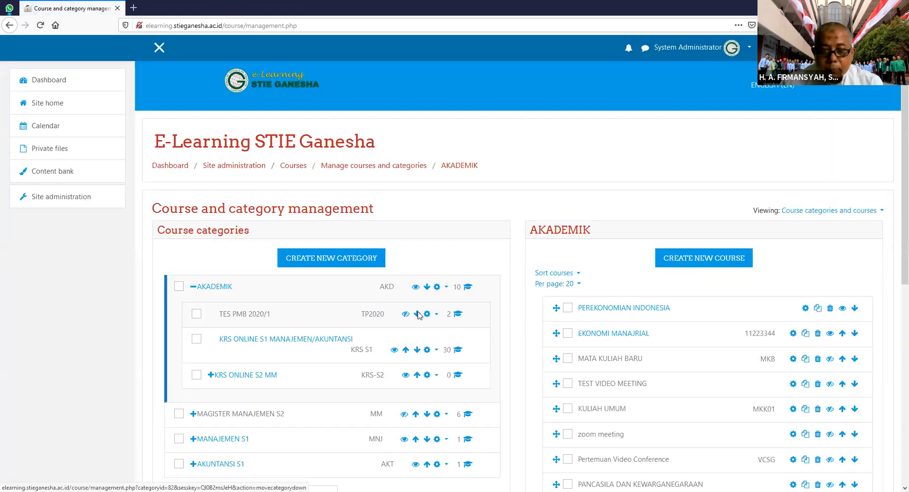
Step: Expand the MANAJEMEN S1 category and its SEMESTER 1 subcategory to examine the class groups
{"action": "scroll", "coordinate": [419, 315], "scroll_direction": "down", "scroll_amount": 3}
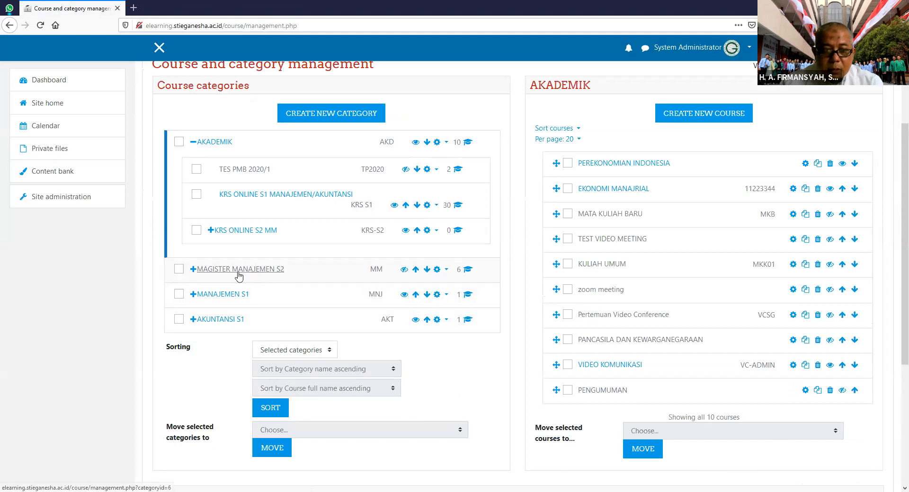
{"action": "left_click", "coordinate": [219, 294]}
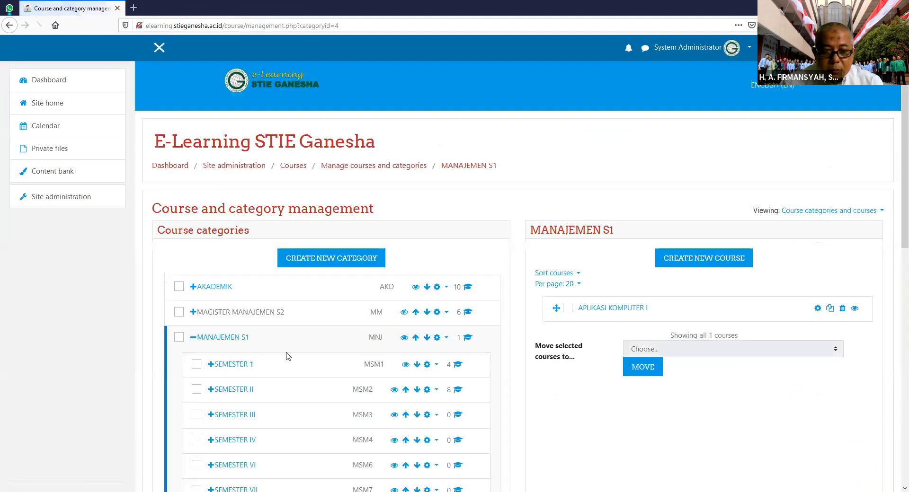
{"action": "scroll", "coordinate": [280, 362], "scroll_direction": "down", "scroll_amount": 3}
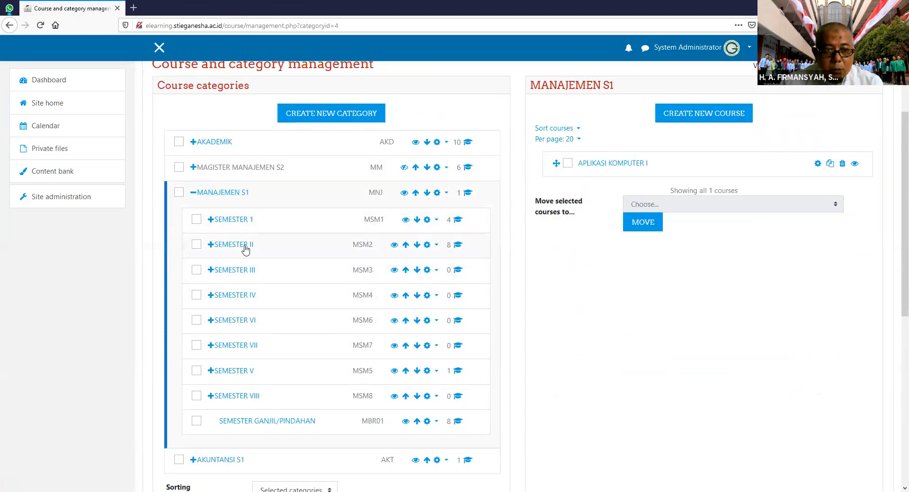
{"action": "left_click", "coordinate": [210, 220]}
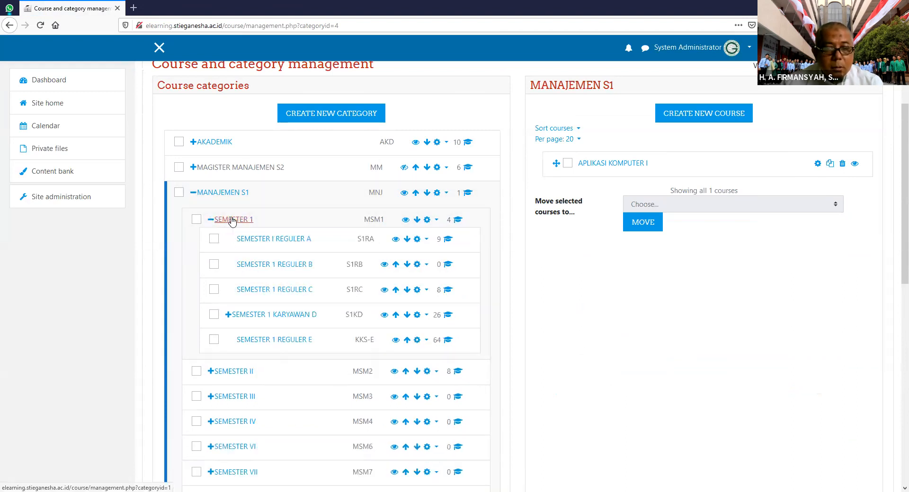
Step: Log out of the administrator account
{"action": "scroll", "coordinate": [245, 210], "scroll_direction": "up", "scroll_amount": 3}
{"action": "scroll", "coordinate": [245, 209], "scroll_direction": "up", "scroll_amount": 2}
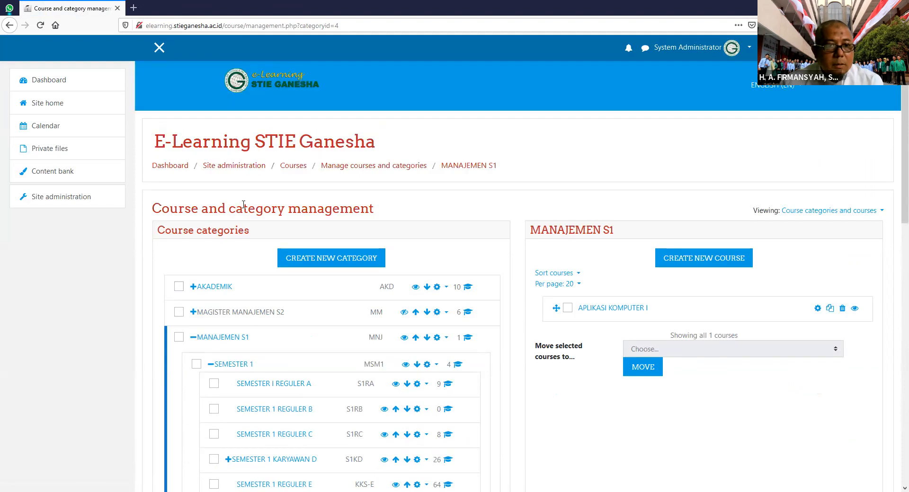
{"action": "left_click", "coordinate": [741, 47]}
{"action": "left_click", "coordinate": [718, 163]}
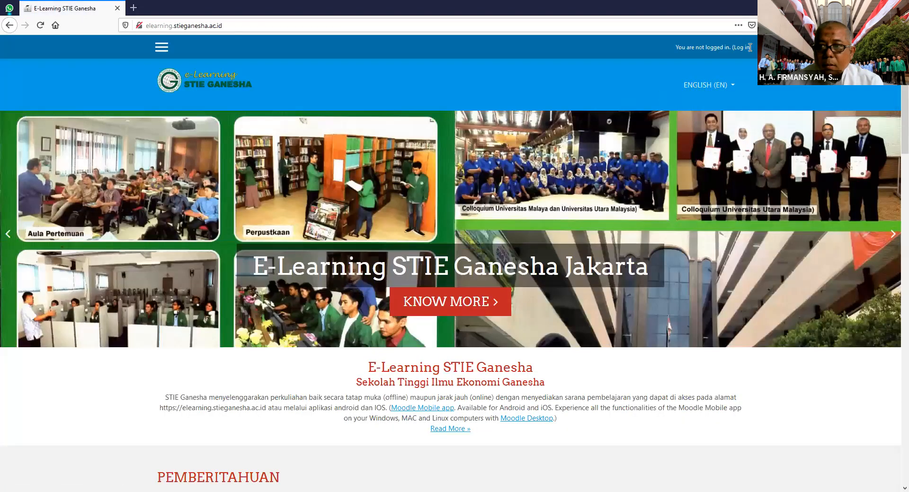
Step: Log in to the e-learning site with the lecturer's saved username and password
{"action": "left_click", "coordinate": [743, 48]}
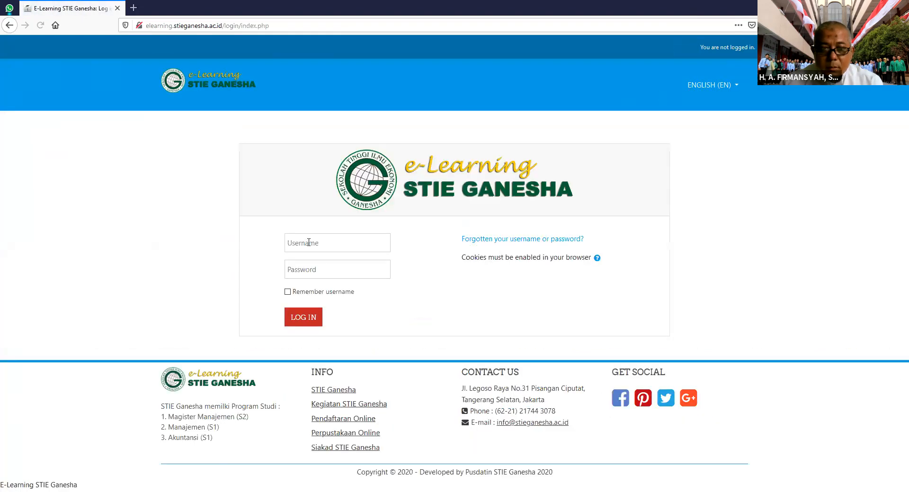
{"action": "key", "text": "Down"}
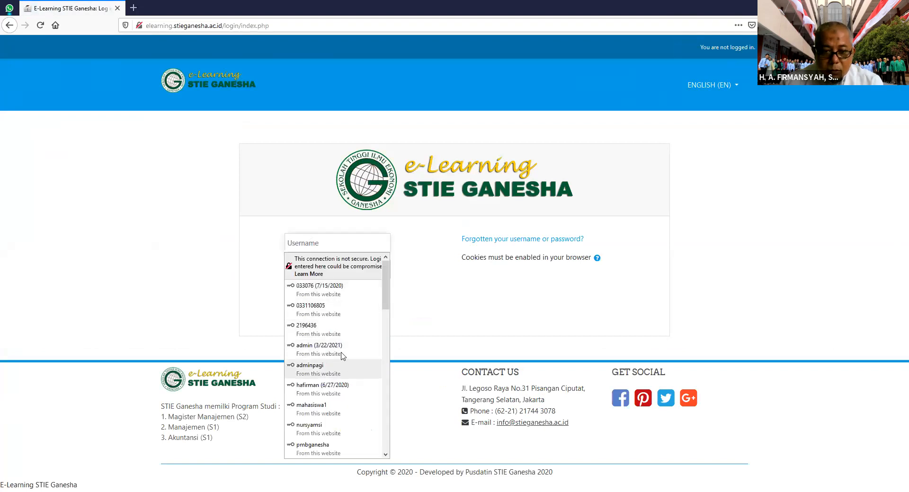
{"action": "left_click", "coordinate": [336, 312]}
{"action": "left_click", "coordinate": [308, 321]}
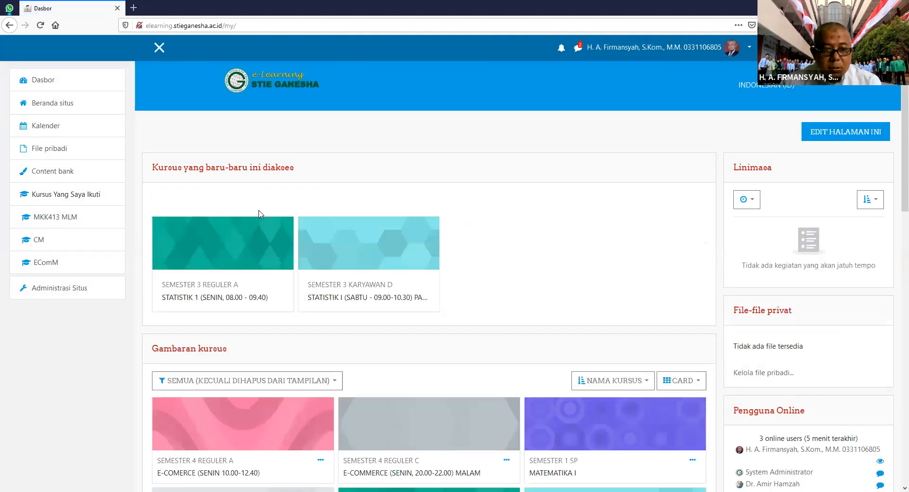
Step: Open the STATISTIK 1 (SENIN, 08.00 - 09.40) course and review its weekly sessions through to the UAS section
{"action": "left_click", "coordinate": [213, 299]}
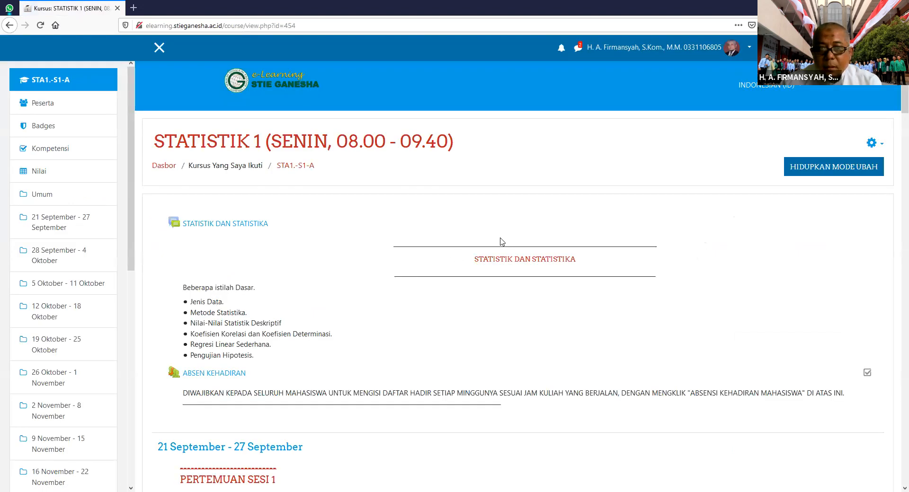
{"action": "scroll", "coordinate": [472, 258], "scroll_direction": "down", "scroll_amount": 10}
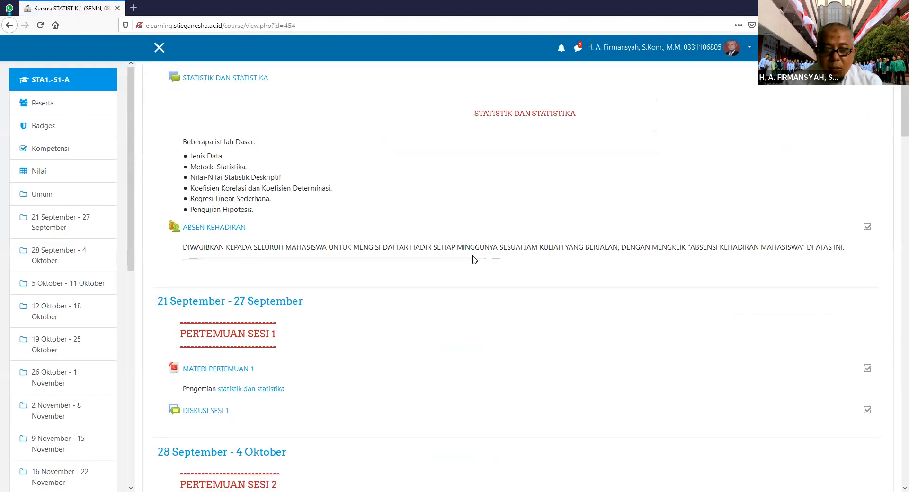
{"action": "scroll", "coordinate": [473, 259], "scroll_direction": "down", "scroll_amount": 9}
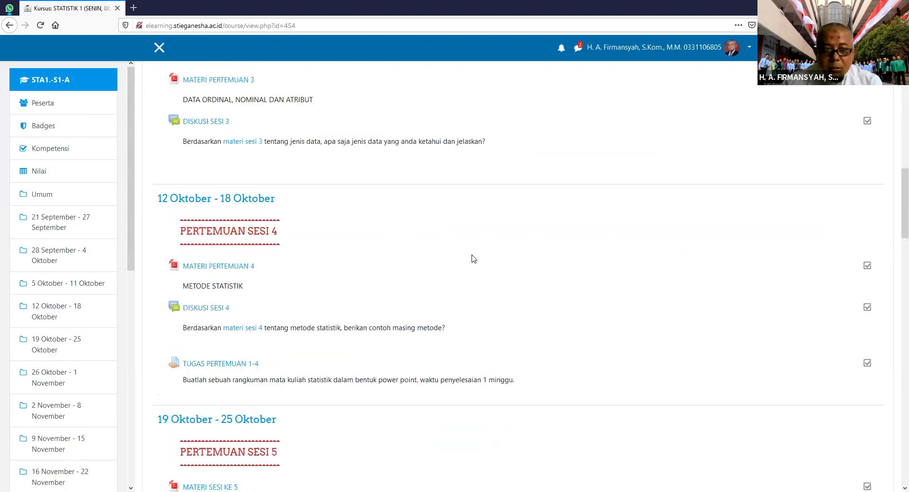
{"action": "scroll", "coordinate": [472, 258], "scroll_direction": "down", "scroll_amount": 10}
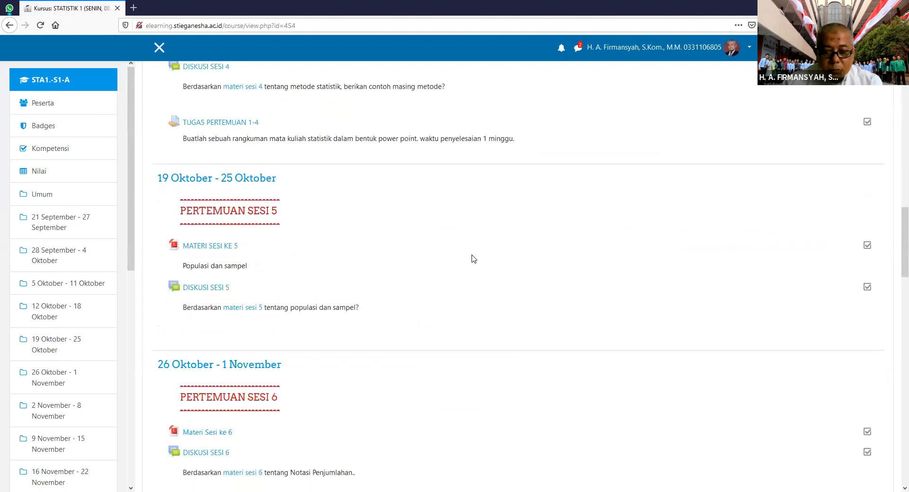
{"action": "scroll", "coordinate": [472, 259], "scroll_direction": "down", "scroll_amount": 16}
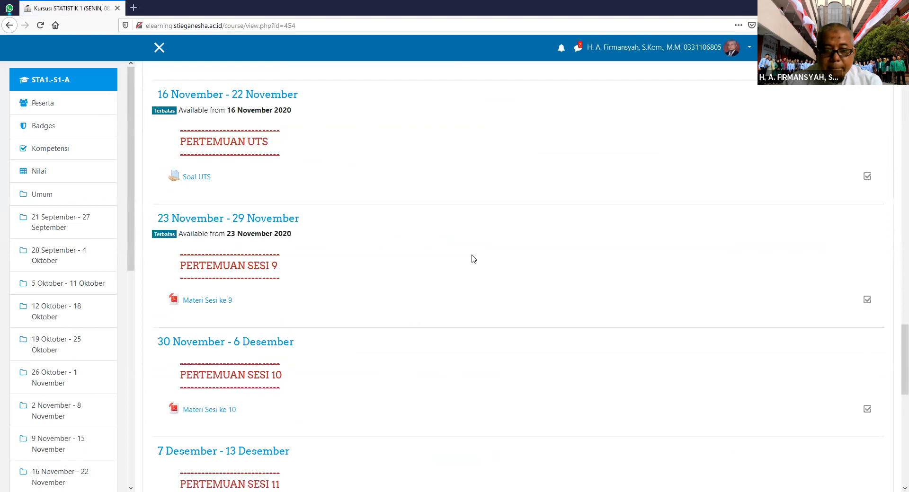
{"action": "scroll", "coordinate": [472, 259], "scroll_direction": "down", "scroll_amount": 4}
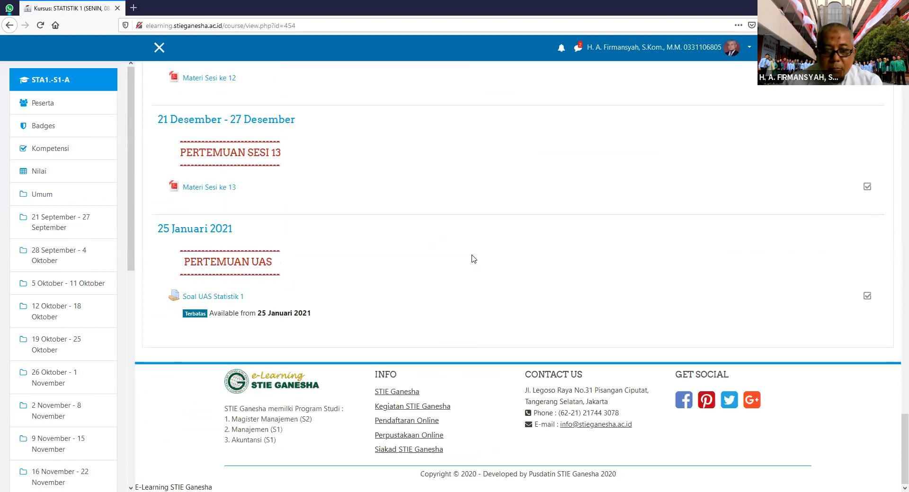
{"action": "scroll", "coordinate": [476, 258], "scroll_direction": "up", "scroll_amount": 20}
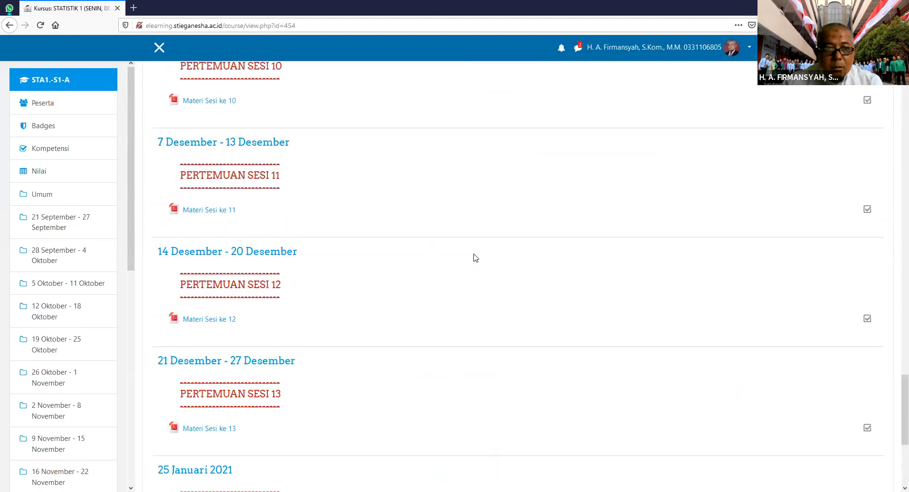
{"action": "scroll", "coordinate": [472, 258], "scroll_direction": "up", "scroll_amount": 20}
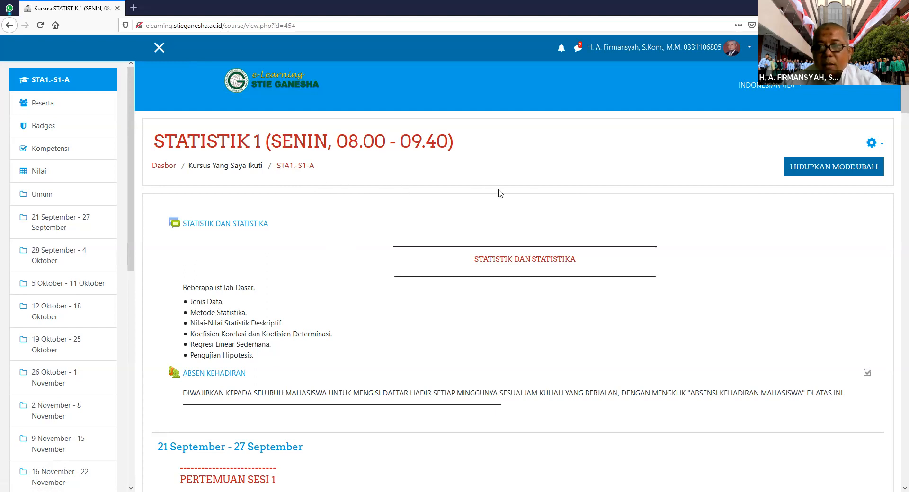
Step: Start a backup of the STATISTIK 1 course
{"action": "left_click", "coordinate": [879, 148]}
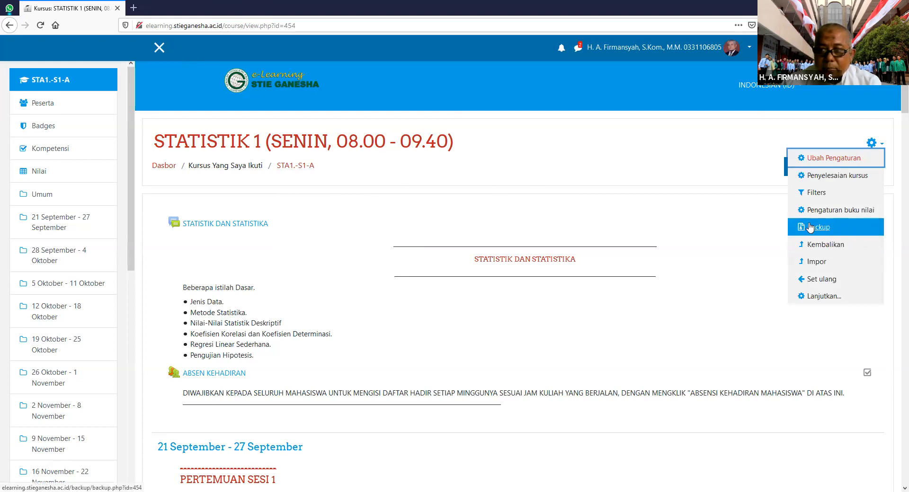
{"action": "left_click", "coordinate": [878, 151]}
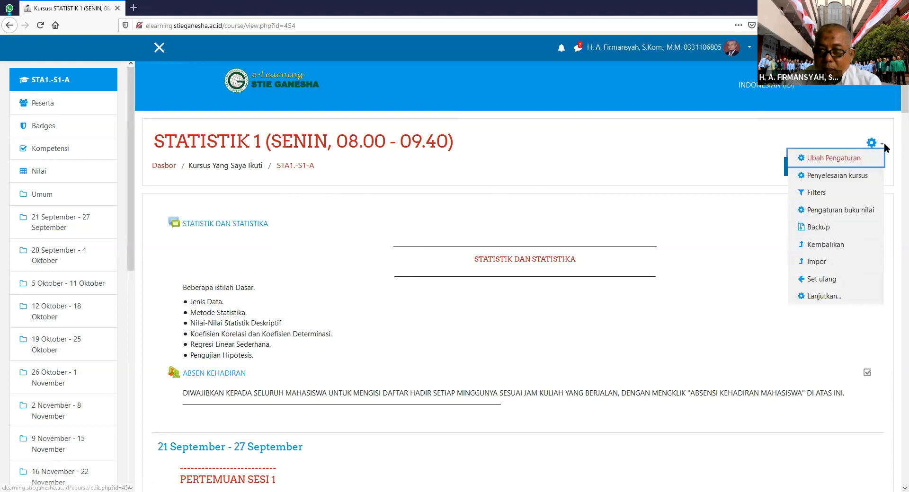
{"action": "left_click", "coordinate": [730, 235]}
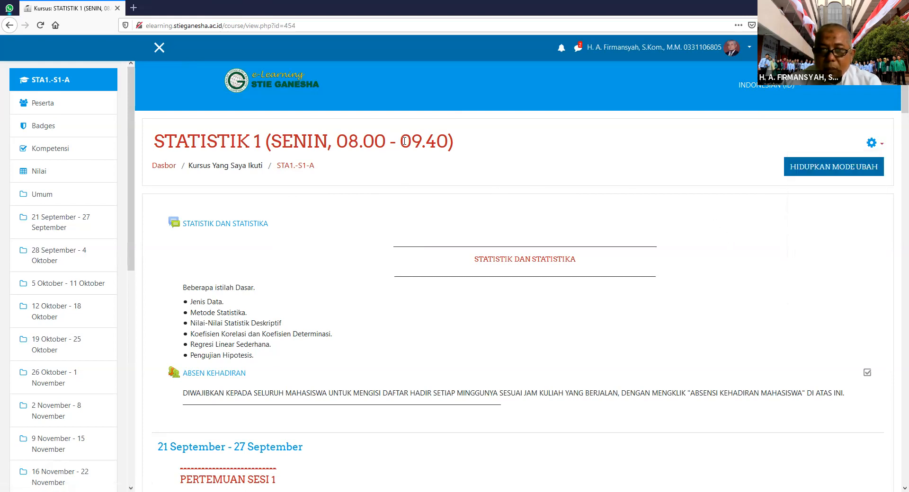
{"action": "left_click", "coordinate": [881, 148]}
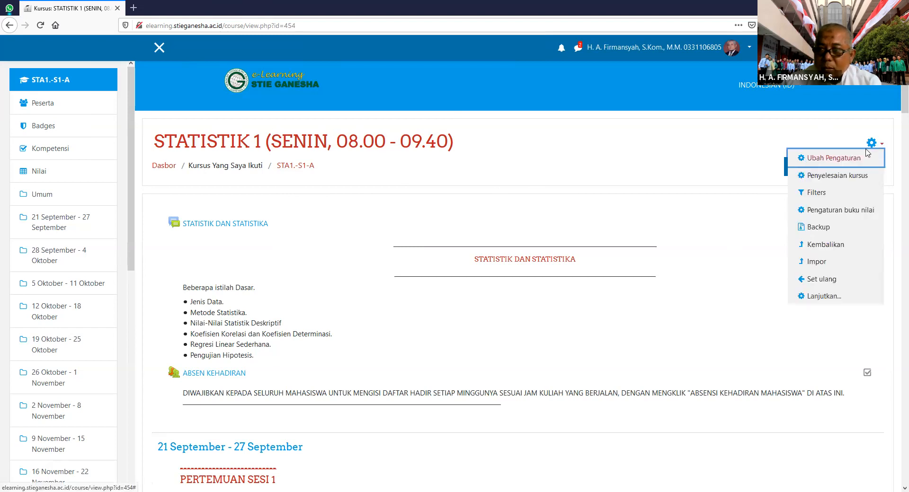
{"action": "left_click", "coordinate": [838, 229]}
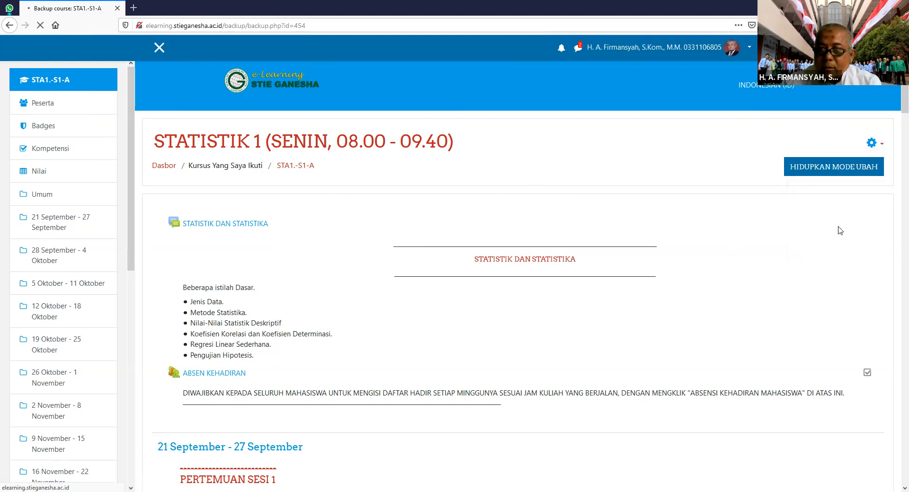
Step: Review the initial backup settings, keep the default inclusions and continue to the schema settings
{"action": "scroll", "coordinate": [505, 225], "scroll_direction": "down", "scroll_amount": 2}
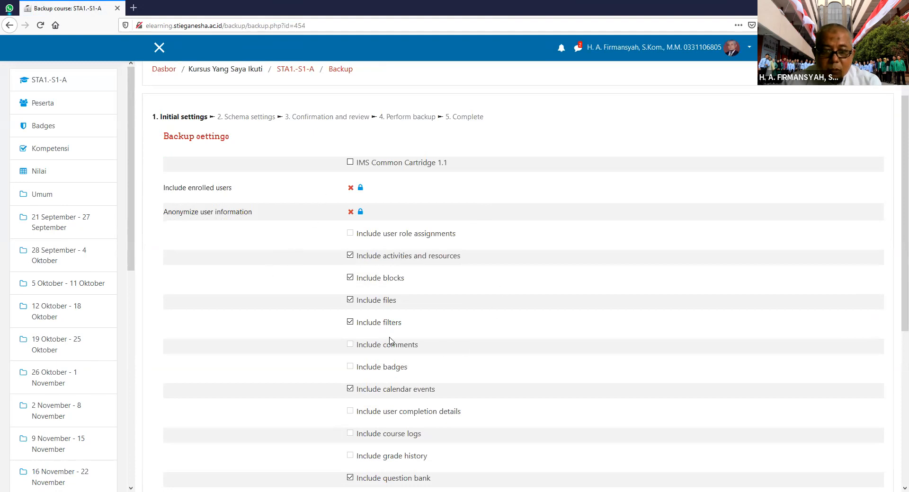
{"action": "scroll", "coordinate": [497, 353], "scroll_direction": "down", "scroll_amount": 5}
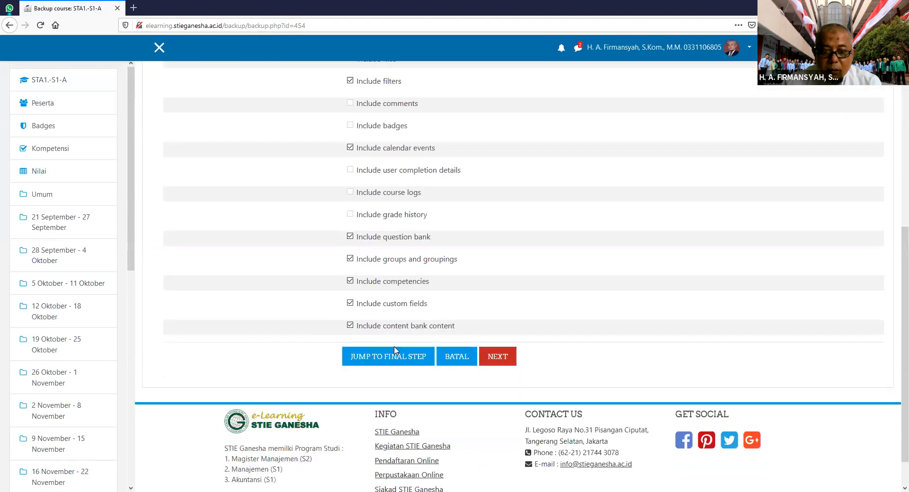
{"action": "scroll", "coordinate": [405, 333], "scroll_direction": "up", "scroll_amount": 5}
{"action": "scroll", "coordinate": [453, 262], "scroll_direction": "down", "scroll_amount": 6}
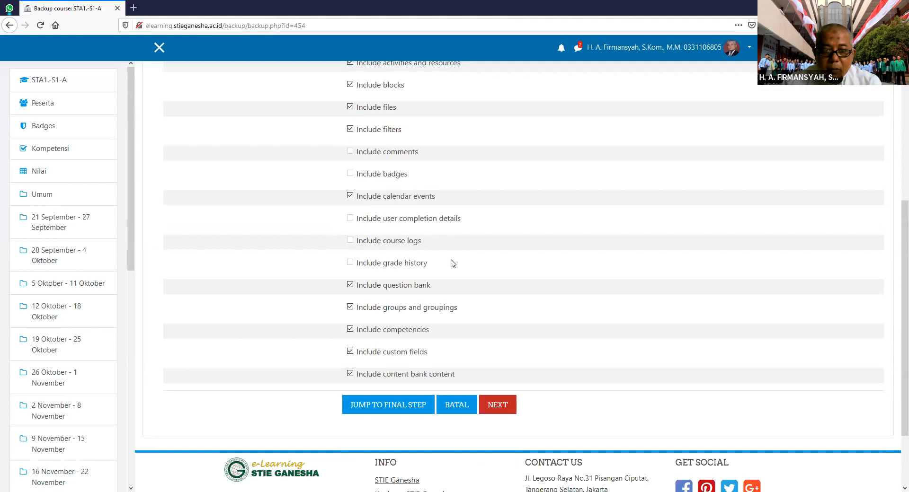
{"action": "left_click", "coordinate": [497, 316]}
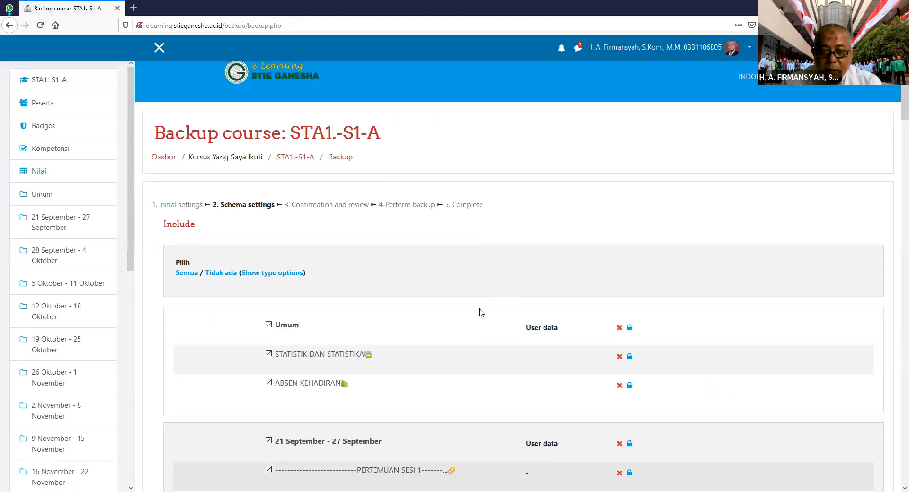
Step: Review the schema settings, keep all sessions and activities included, and continue to the confirmation and review stage
{"action": "scroll", "coordinate": [488, 307], "scroll_direction": "down", "scroll_amount": 3}
{"action": "scroll", "coordinate": [487, 307], "scroll_direction": "down", "scroll_amount": 3}
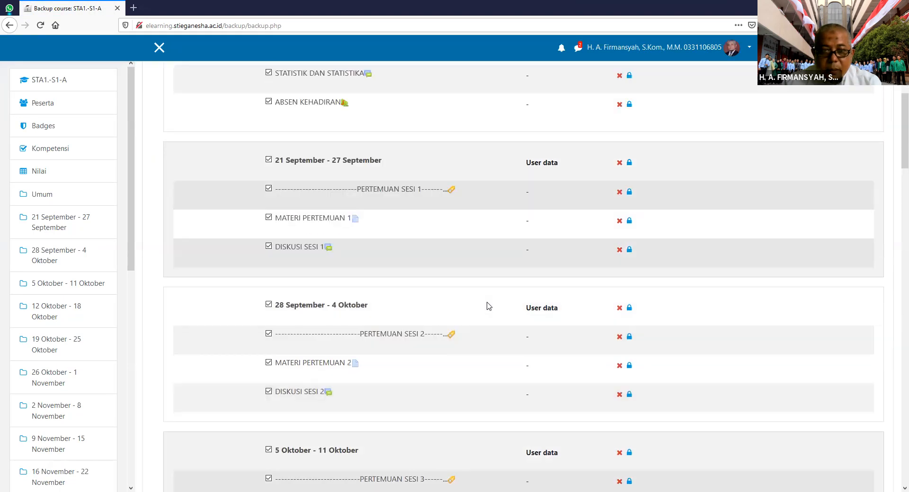
{"action": "scroll", "coordinate": [487, 305], "scroll_direction": "down", "scroll_amount": 6}
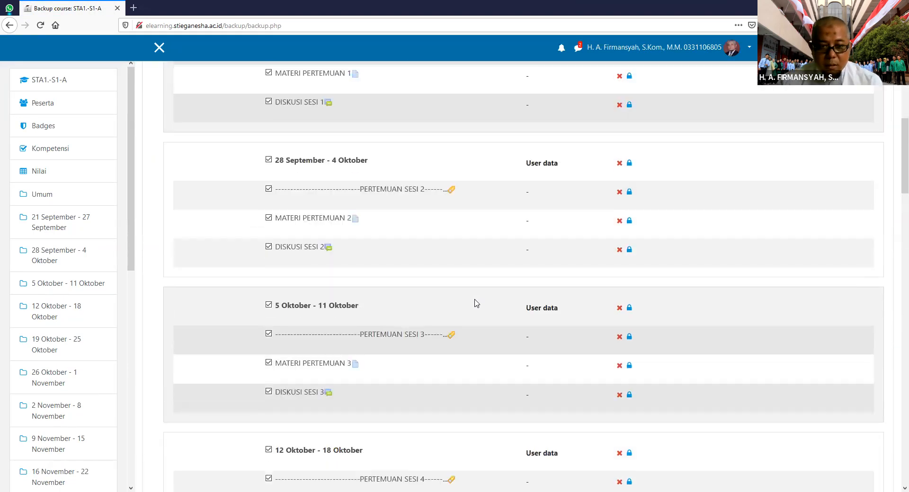
{"action": "scroll", "coordinate": [477, 303], "scroll_direction": "down", "scroll_amount": 12}
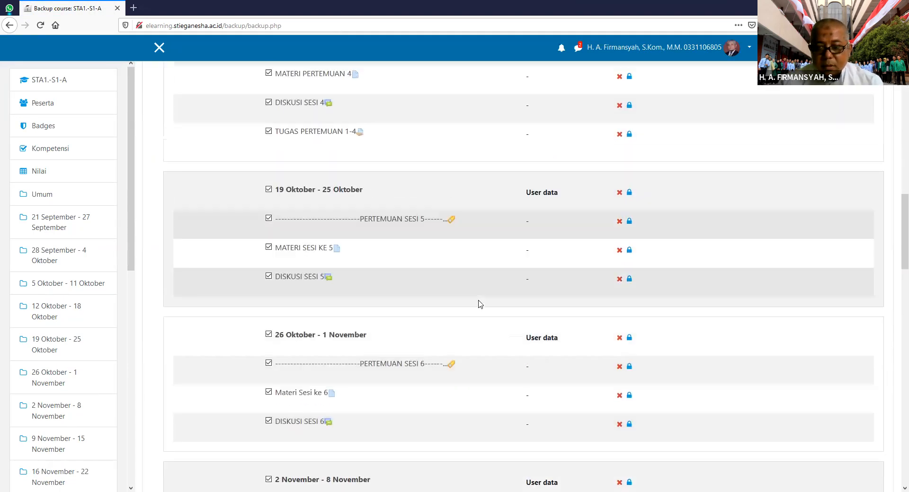
{"action": "scroll", "coordinate": [478, 303], "scroll_direction": "down", "scroll_amount": 20}
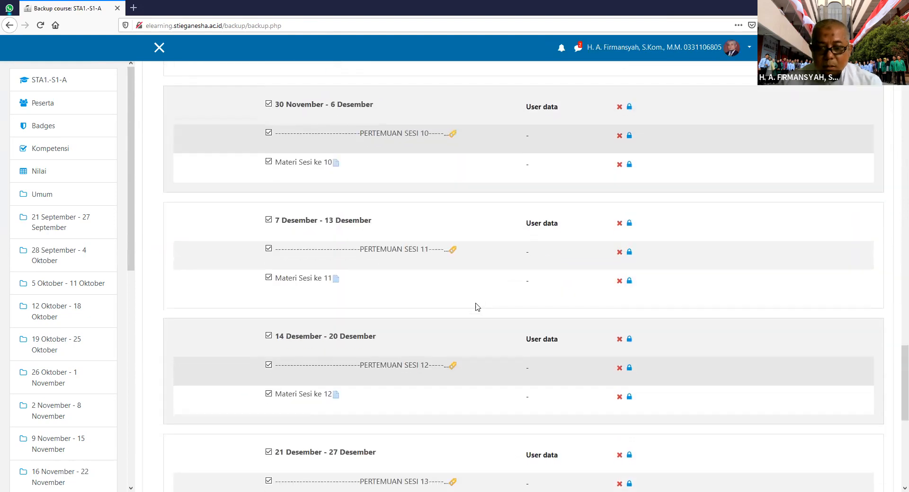
{"action": "left_click", "coordinate": [463, 323]}
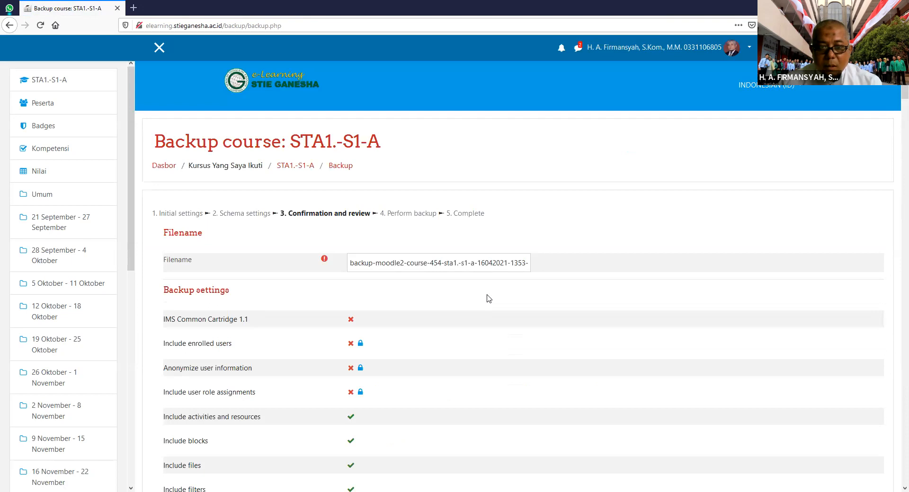
Step: Rename the backup file as statistik 1.mbz
{"action": "left_click", "coordinate": [373, 263]}
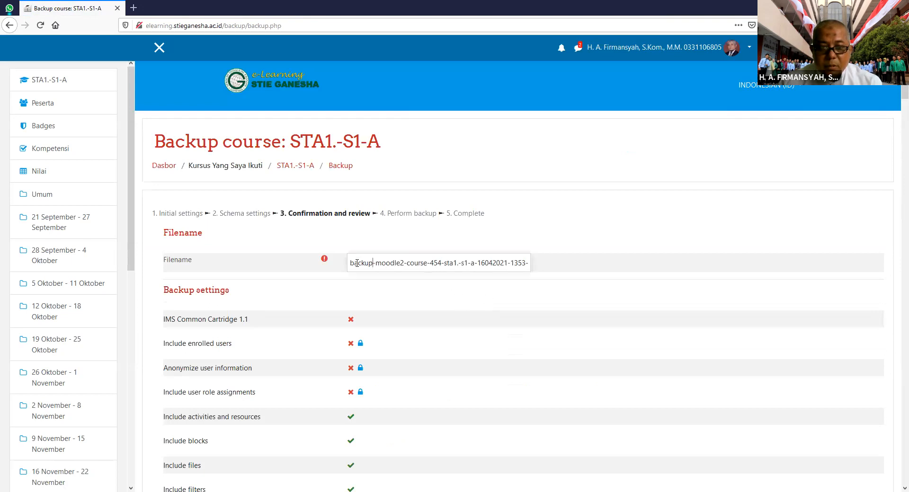
{"action": "left_click_drag", "start_coordinate": [350, 264], "coordinate": [511, 263]}
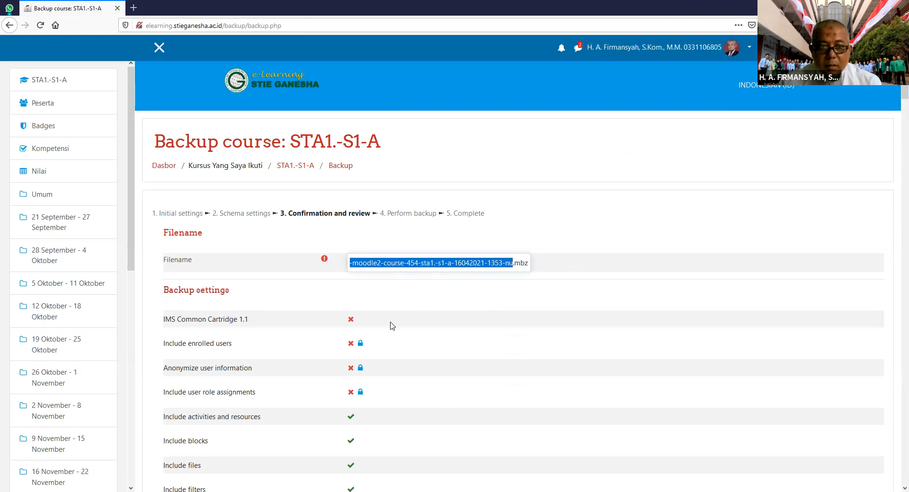
{"action": "type", "text": "statist"}
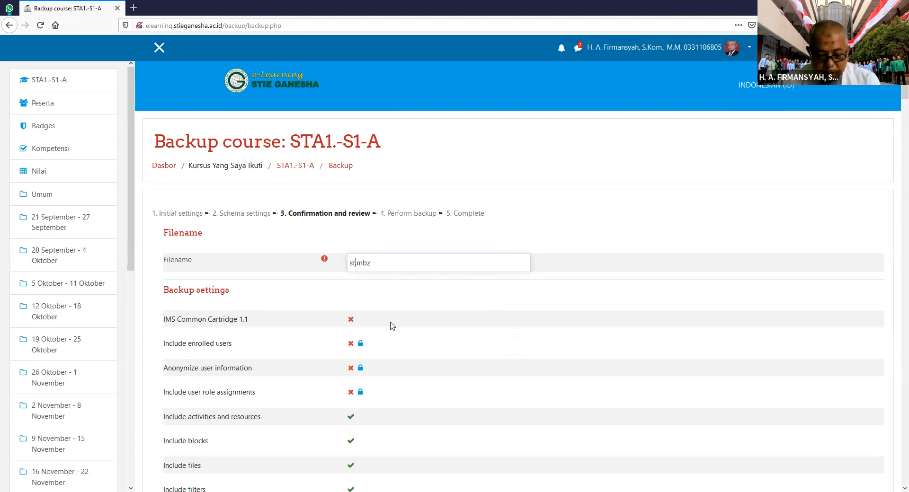
{"action": "type", "text": "ik"}
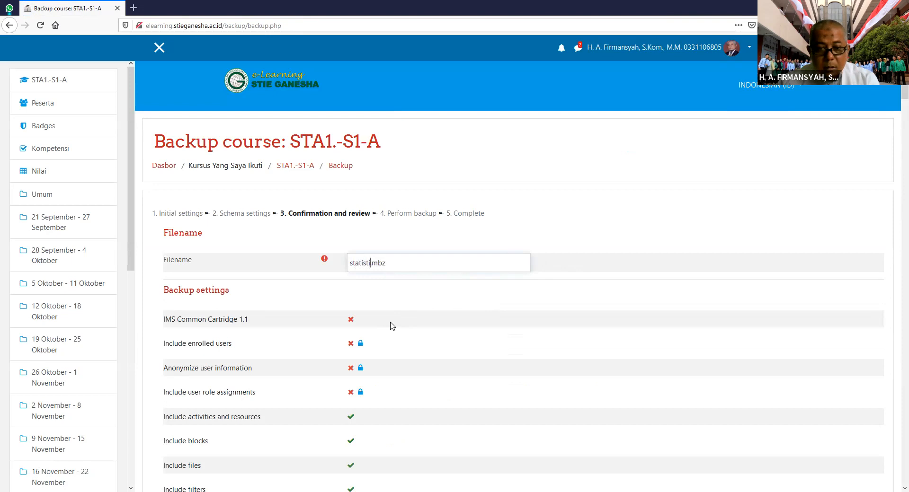
{"action": "type", "text": " 1"}
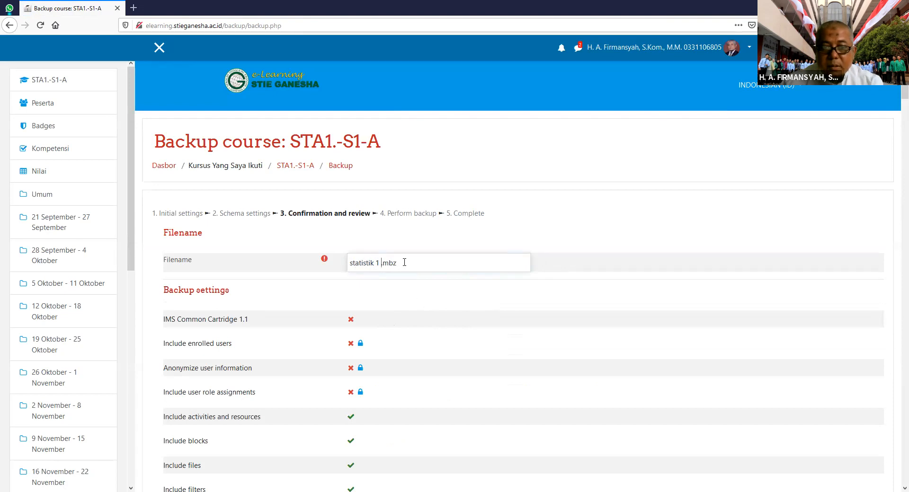
{"action": "left_click_drag", "start_coordinate": [403, 263], "coordinate": [383, 263]}
{"action": "left_click", "coordinate": [381, 263]}
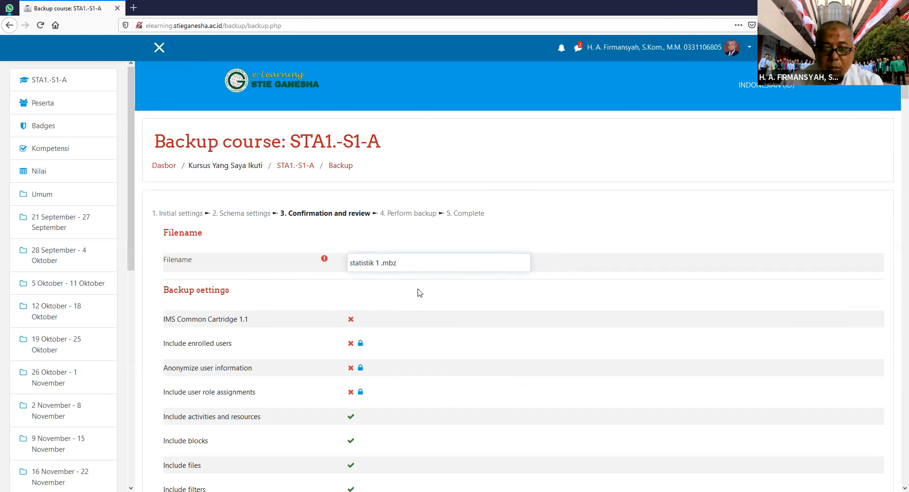
{"action": "key", "text": "BackSpace"}
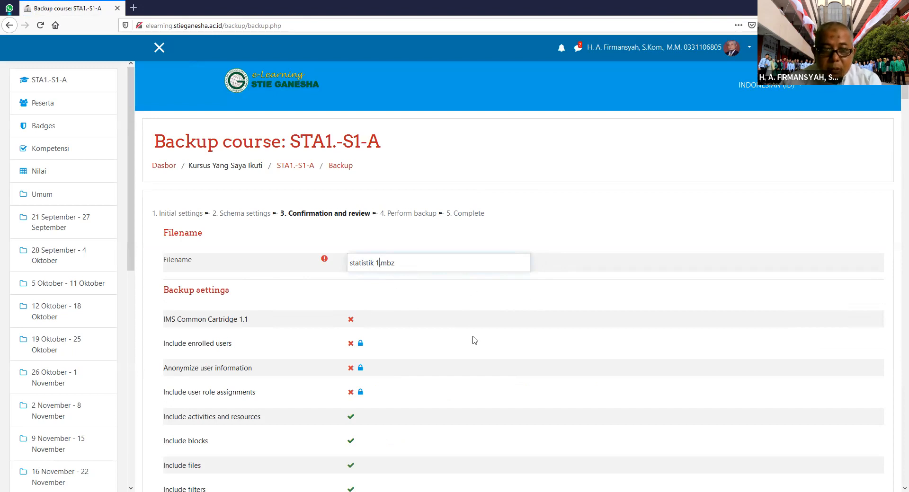
Step: Review the included items, perform the backup and continue to the course restore page
{"action": "scroll", "coordinate": [474, 340], "scroll_direction": "down", "scroll_amount": 12}
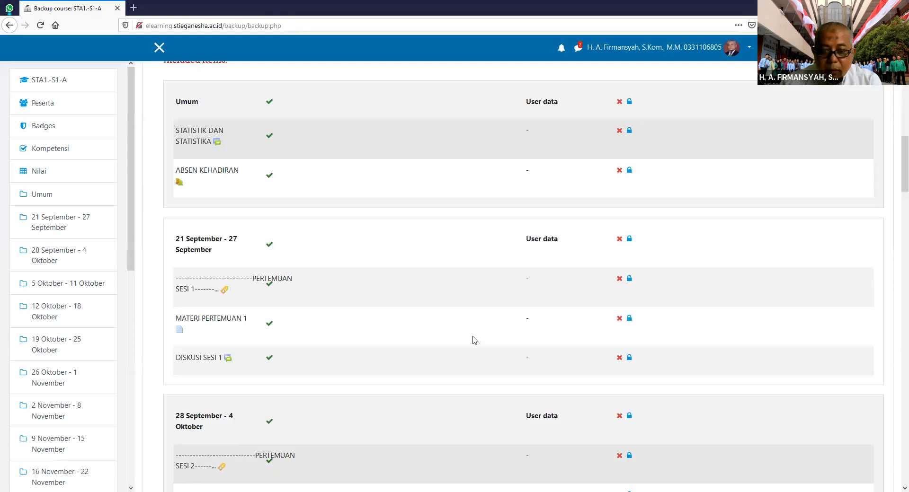
{"action": "scroll", "coordinate": [474, 340], "scroll_direction": "down", "scroll_amount": 20}
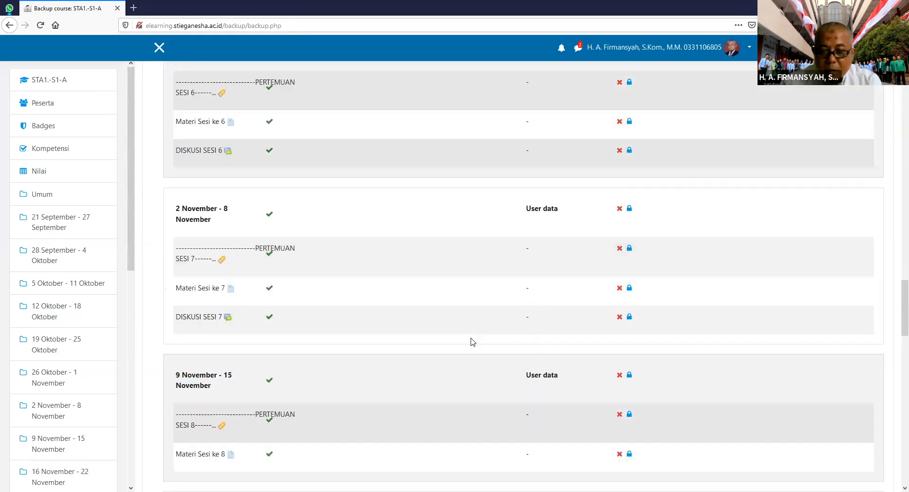
{"action": "scroll", "coordinate": [472, 342], "scroll_direction": "down", "scroll_amount": 20}
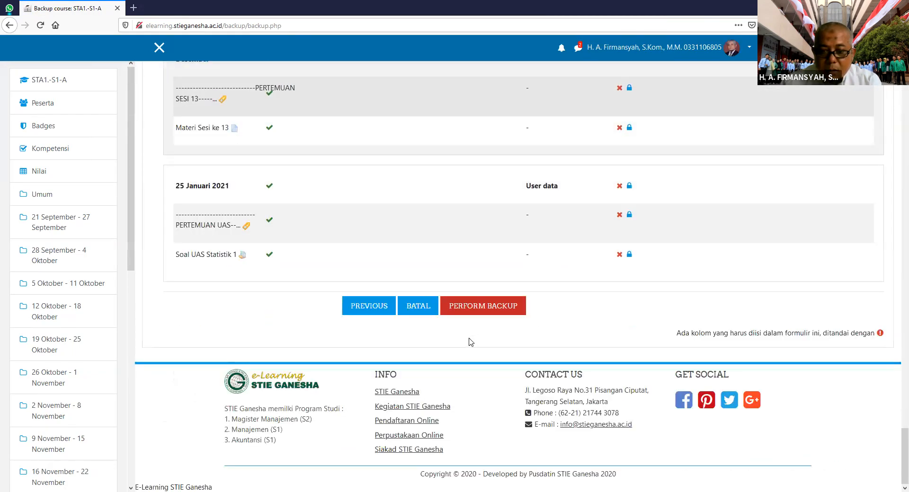
{"action": "left_click", "coordinate": [489, 311]}
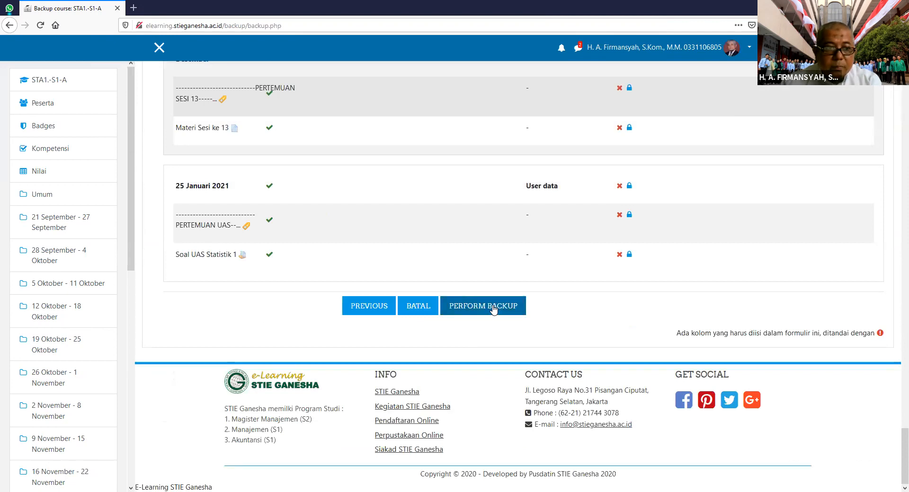
{"action": "left_click", "coordinate": [492, 308]}
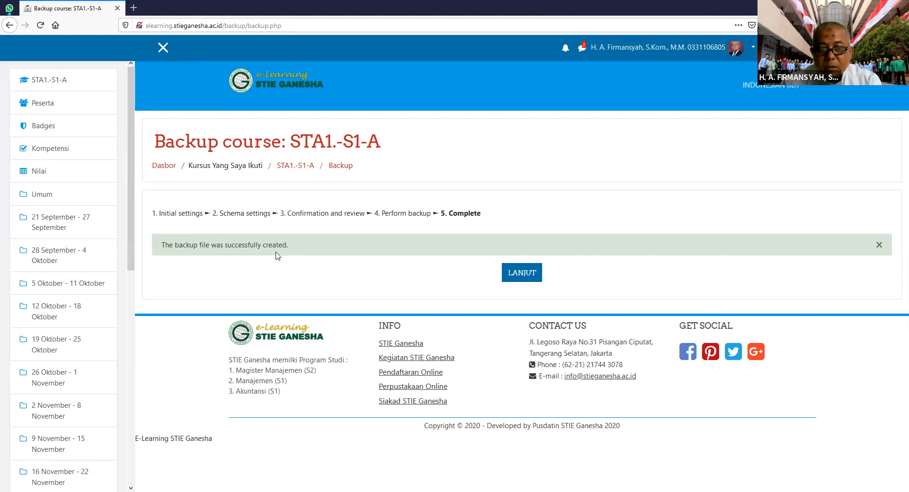
{"action": "left_click", "coordinate": [521, 275]}
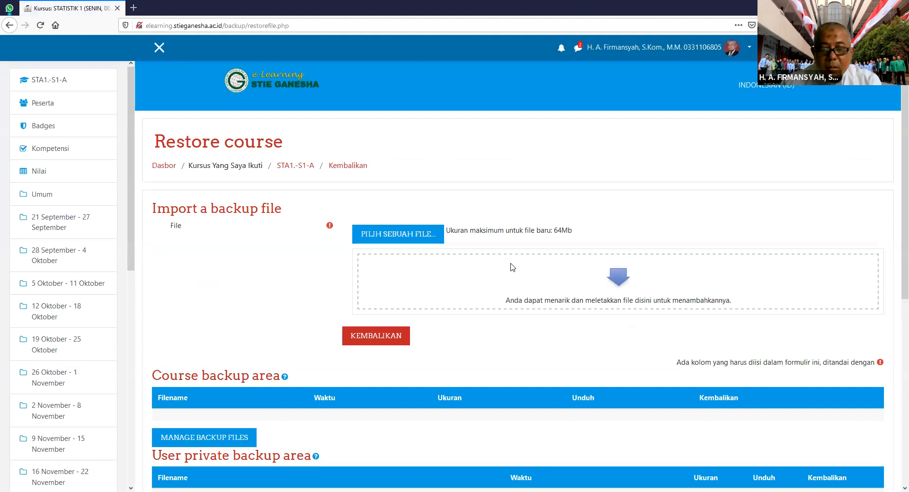
Step: Download statistik 1.mbz from the user private backup area and save the file to the computer
{"action": "scroll", "coordinate": [514, 266], "scroll_direction": "down", "scroll_amount": 5}
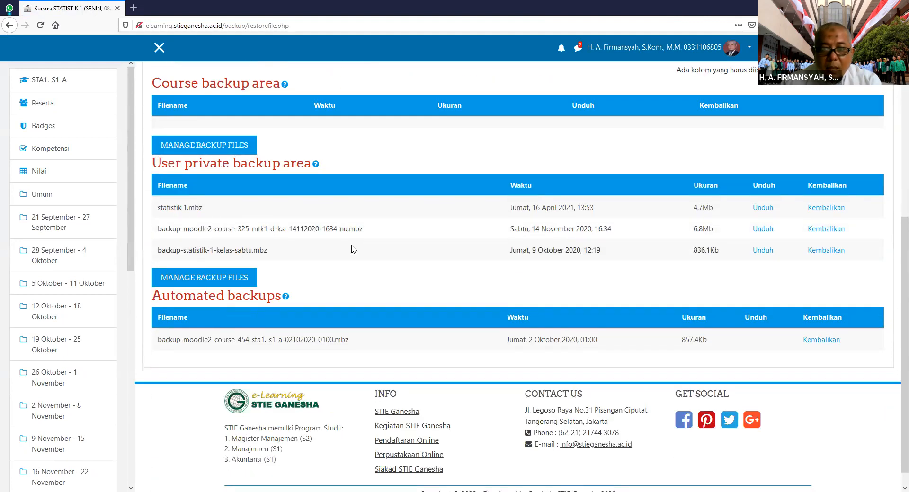
{"action": "scroll", "coordinate": [351, 251], "scroll_direction": "down", "scroll_amount": 1}
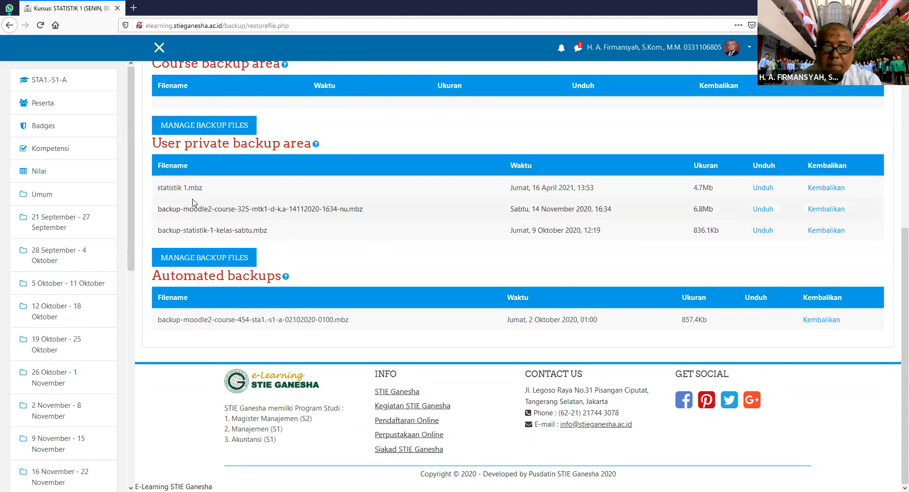
{"action": "left_click", "coordinate": [762, 188]}
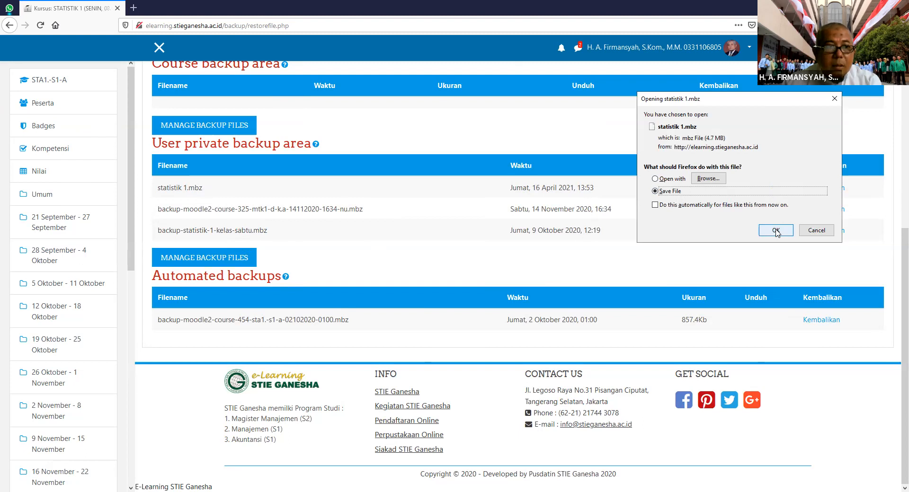
{"action": "left_click", "coordinate": [776, 231]}
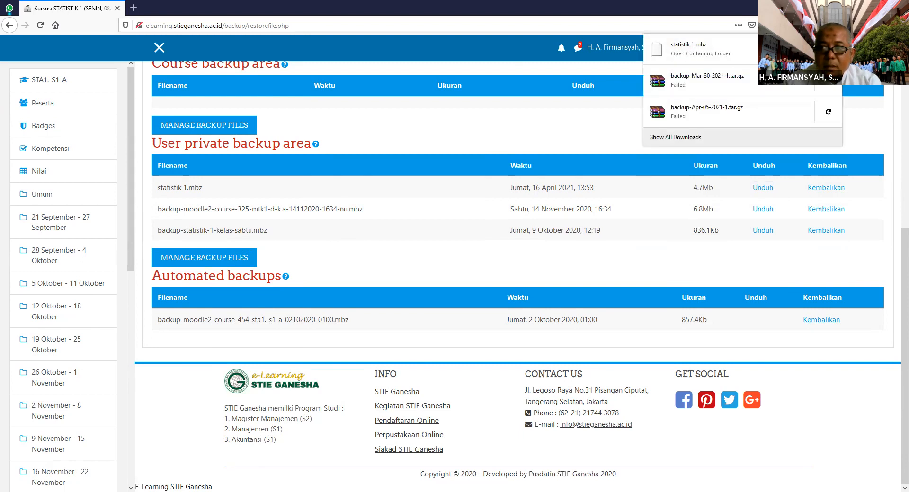
{"action": "left_click", "coordinate": [466, 157]}
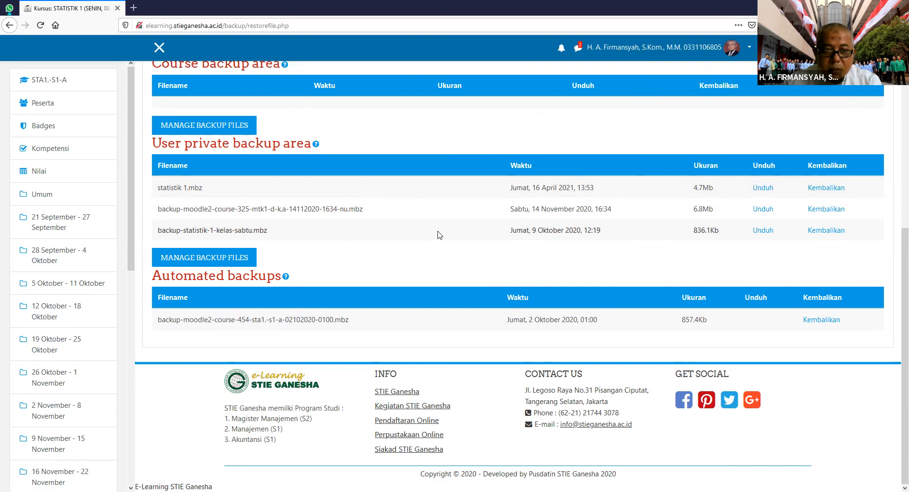
Step: Look over the restore page's backup areas and return to the dashboard
{"action": "scroll", "coordinate": [438, 234], "scroll_direction": "up", "scroll_amount": 2}
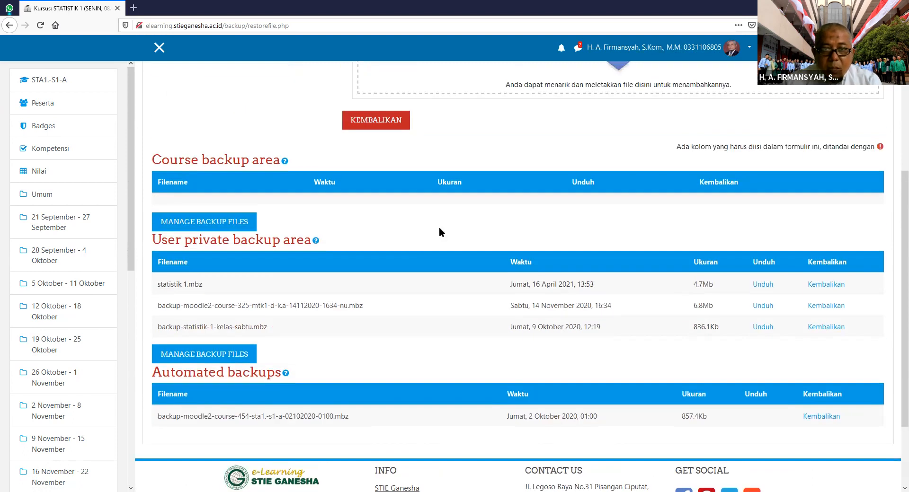
{"action": "scroll", "coordinate": [439, 227], "scroll_direction": "up", "scroll_amount": 3}
{"action": "scroll", "coordinate": [441, 229], "scroll_direction": "down", "scroll_amount": 5}
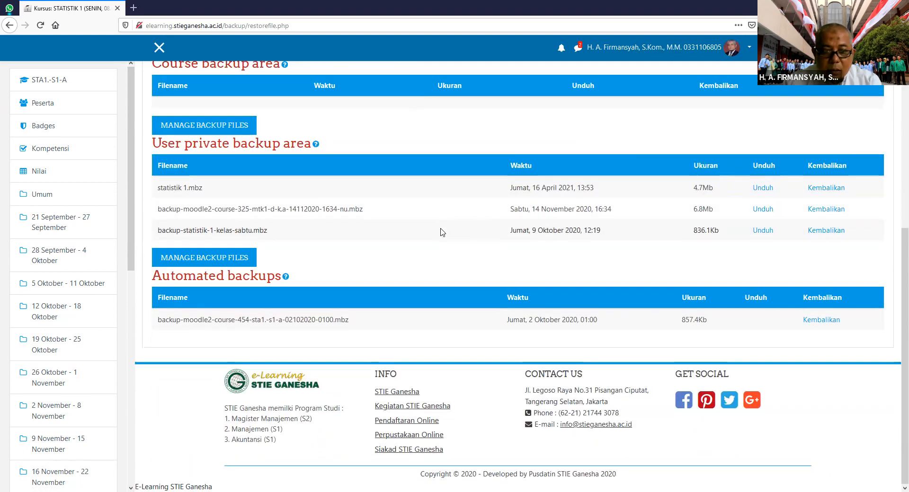
{"action": "scroll", "coordinate": [441, 232], "scroll_direction": "up", "scroll_amount": 7}
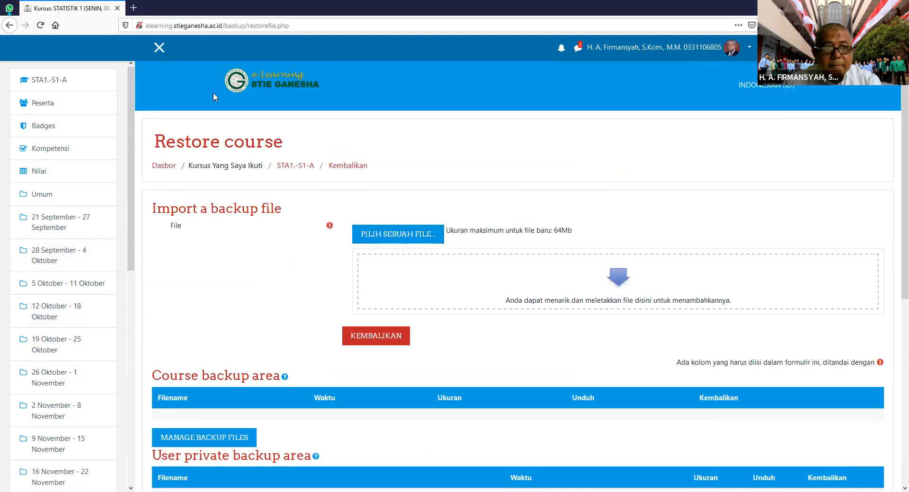
{"action": "left_click", "coordinate": [296, 169]}
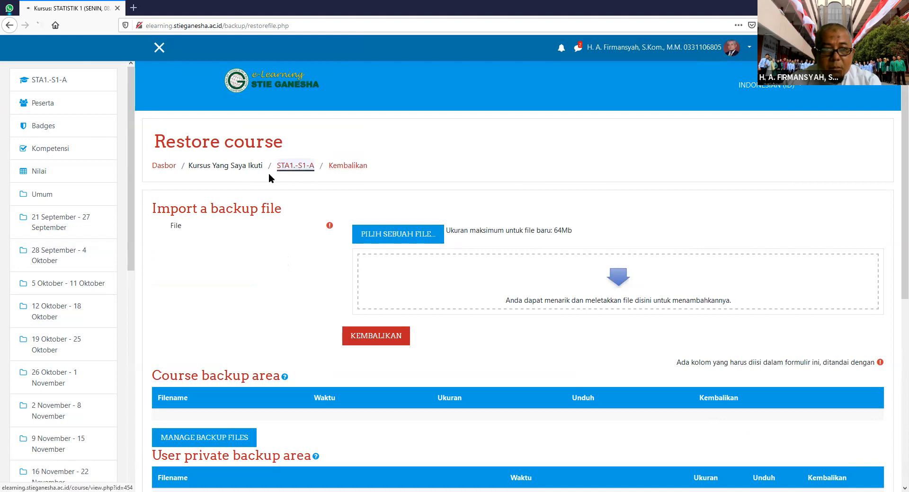
{"action": "left_click", "coordinate": [164, 166]}
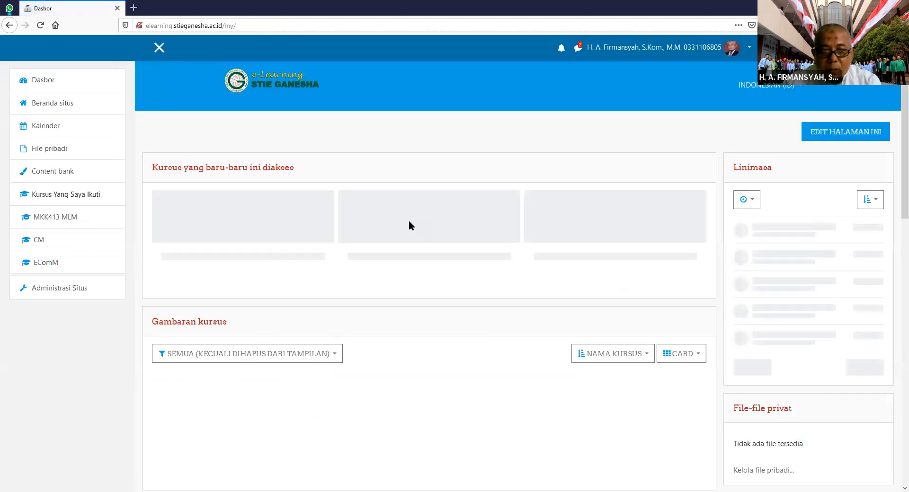
Step: Look over the dashboard courses and open the course and category management page in site administration
{"action": "scroll", "coordinate": [416, 224], "scroll_direction": "down", "scroll_amount": 1}
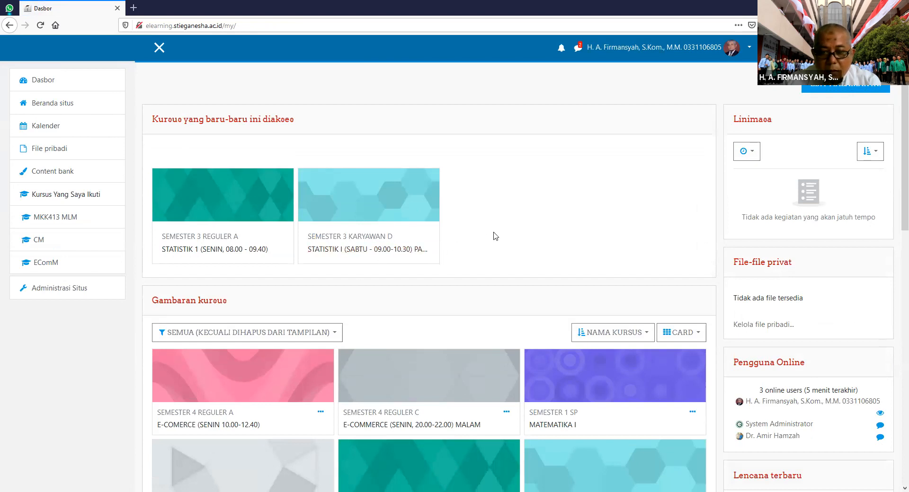
{"action": "scroll", "coordinate": [413, 236], "scroll_direction": "down", "scroll_amount": 3}
{"action": "scroll", "coordinate": [413, 236], "scroll_direction": "up", "scroll_amount": 4}
{"action": "left_click", "coordinate": [56, 292]}
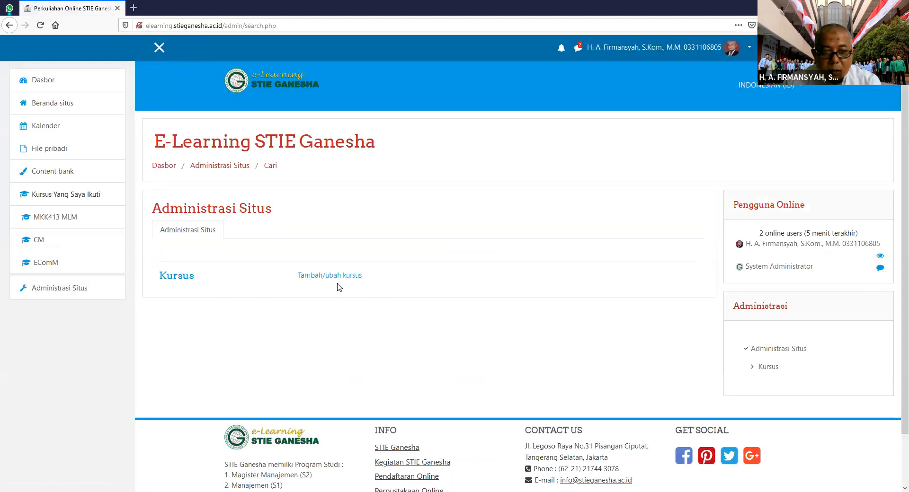
{"action": "left_click", "coordinate": [177, 281]}
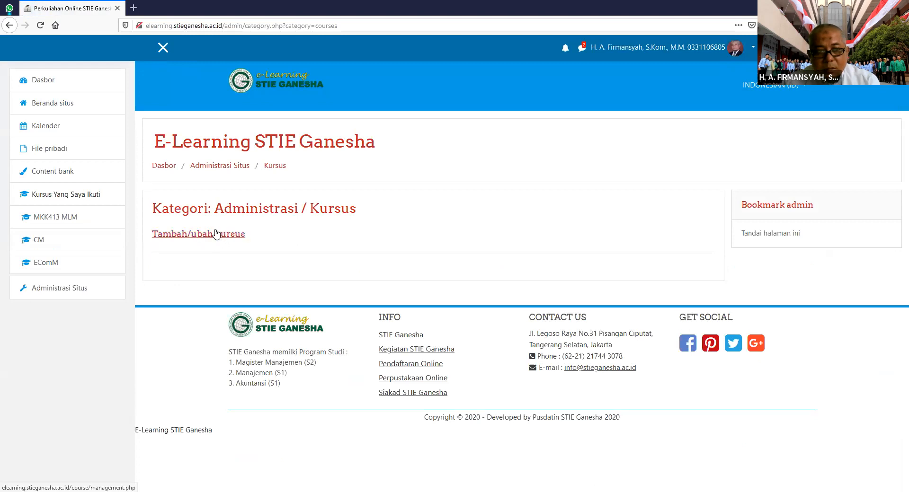
{"action": "left_click", "coordinate": [198, 240]}
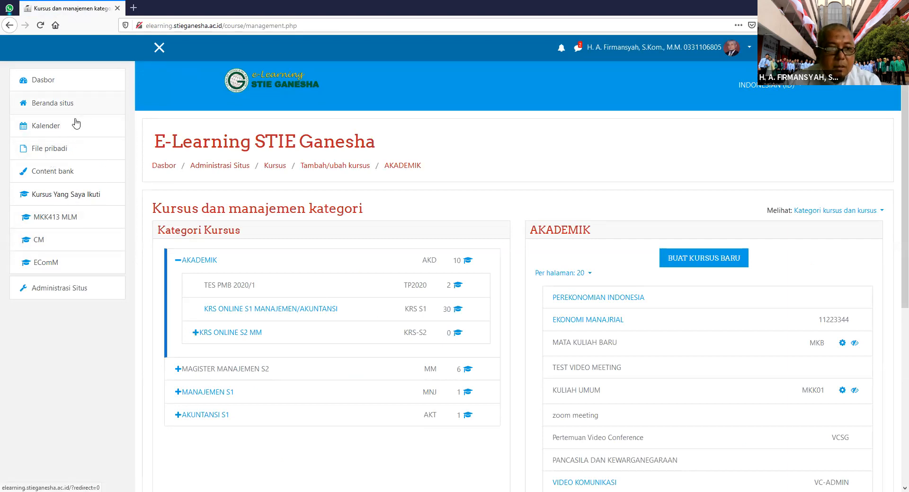
Step: Return to the dashboard and open the STATISTIK I (SABTU - 09.00-10.30) PAKET 2 course
{"action": "left_click", "coordinate": [56, 87]}
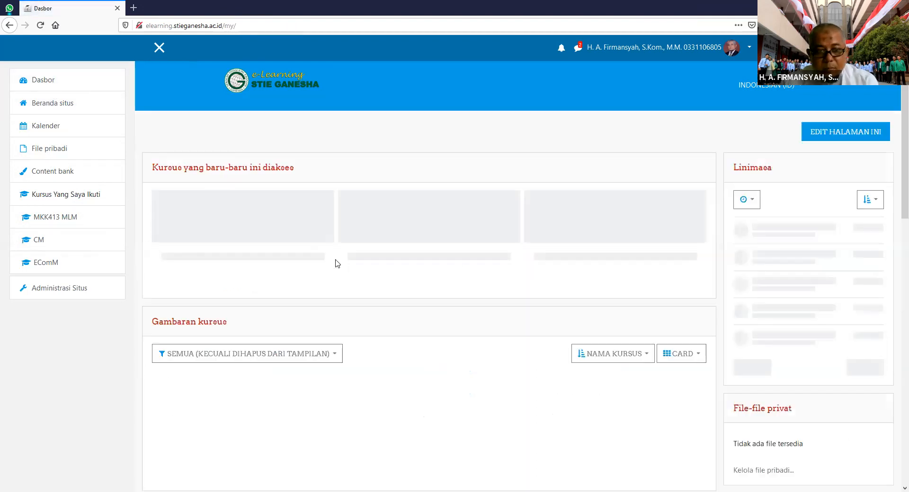
{"action": "left_click", "coordinate": [53, 100]}
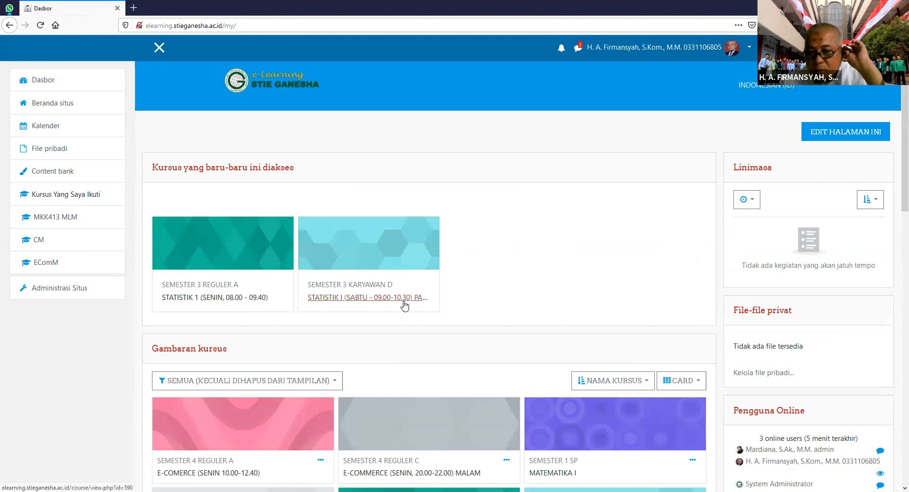
{"action": "left_click", "coordinate": [377, 298]}
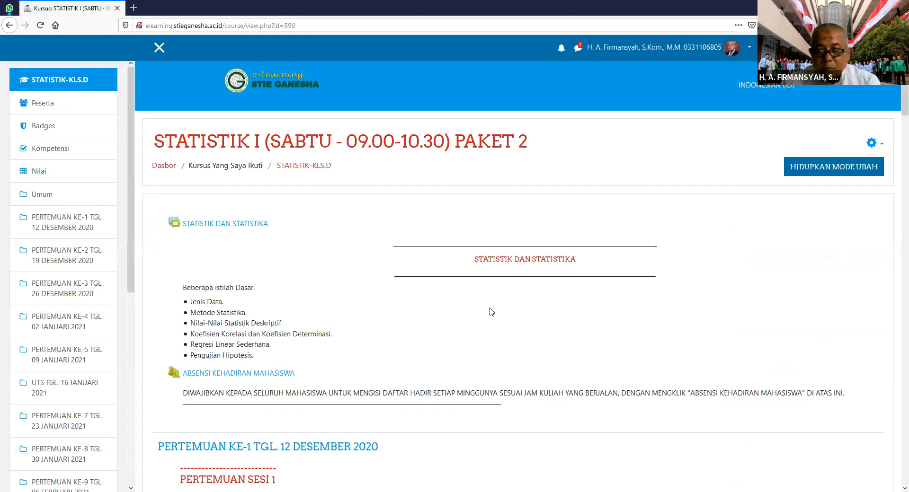
Step: Look over the STATISTIK I (SABTU - 09.00-10.30) PAKET 2 course contents and open the course's import page
{"action": "scroll", "coordinate": [590, 294], "scroll_direction": "down", "scroll_amount": 18}
{"action": "scroll", "coordinate": [590, 291], "scroll_direction": "up", "scroll_amount": 18}
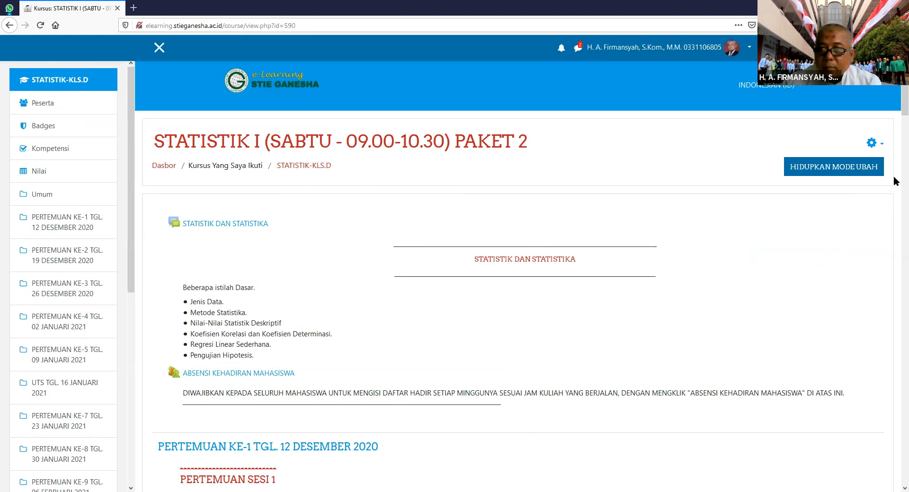
{"action": "left_click", "coordinate": [871, 143]}
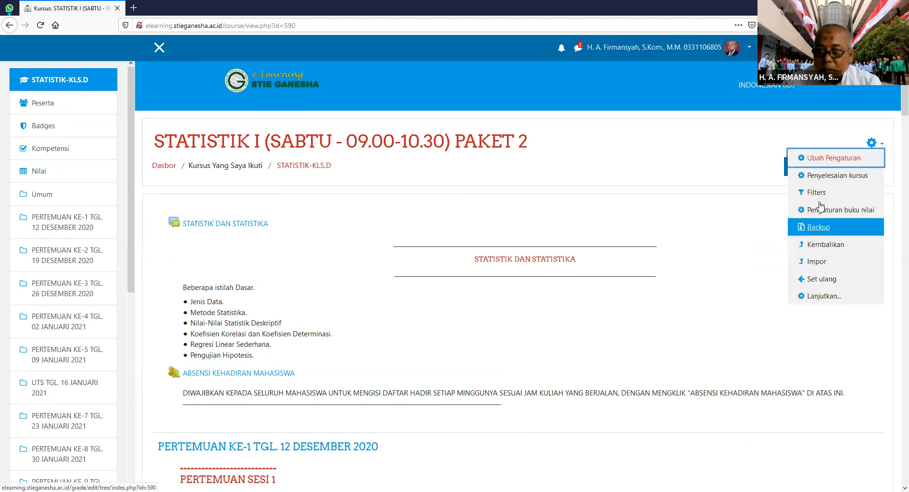
{"action": "left_click", "coordinate": [825, 264]}
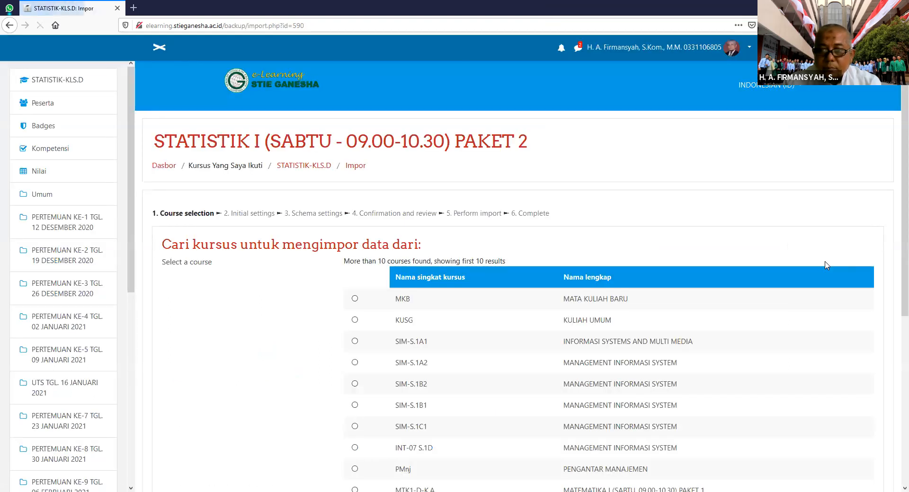
Step: Search for "statistik 1" among the courses available as the import source
{"action": "scroll", "coordinate": [497, 284], "scroll_direction": "down", "scroll_amount": 2}
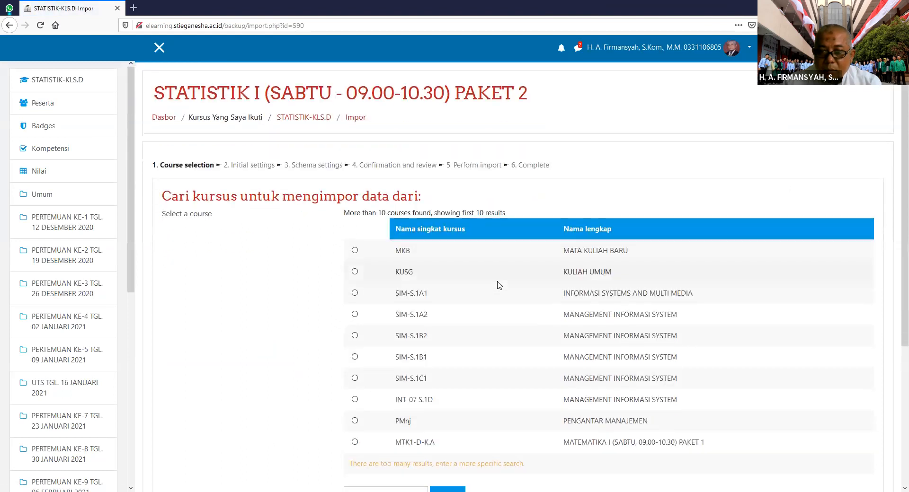
{"action": "scroll", "coordinate": [502, 286], "scroll_direction": "down", "scroll_amount": 5}
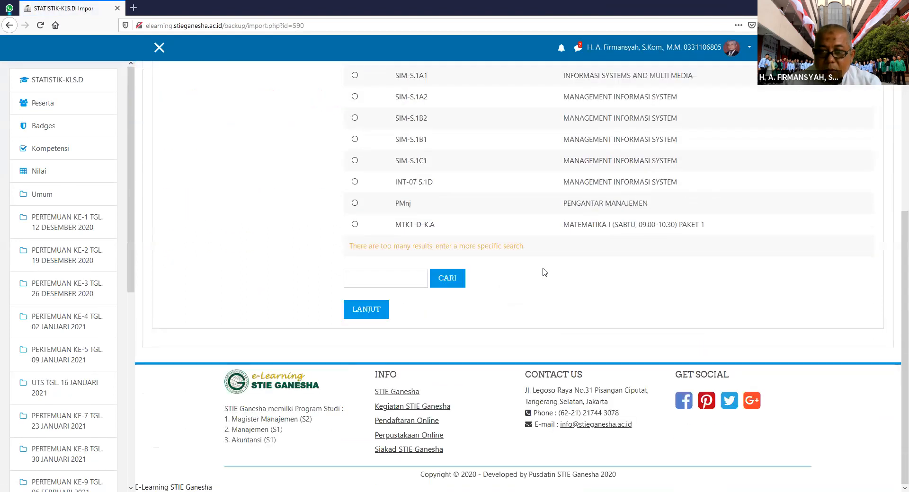
{"action": "left_click", "coordinate": [388, 284]}
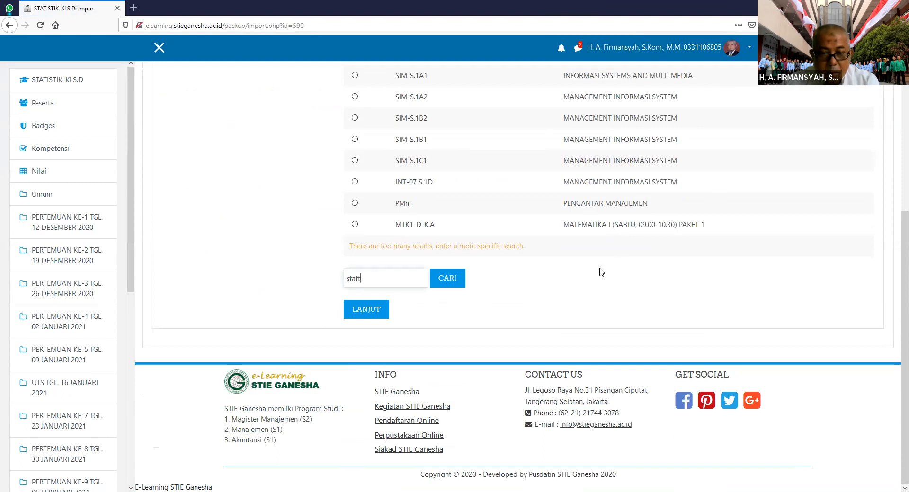
{"action": "type", "text": "statistik 1"}
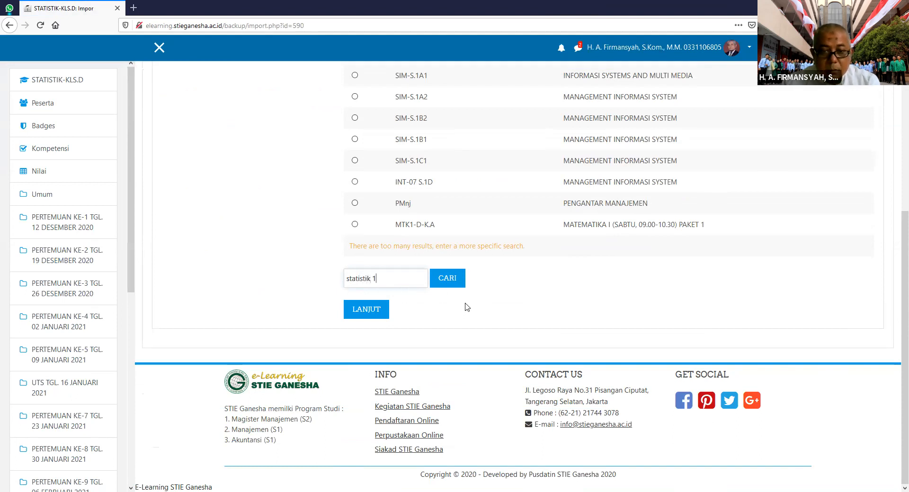
{"action": "left_click", "coordinate": [448, 278]}
{"action": "scroll", "coordinate": [513, 250], "scroll_direction": "down", "scroll_amount": 1}
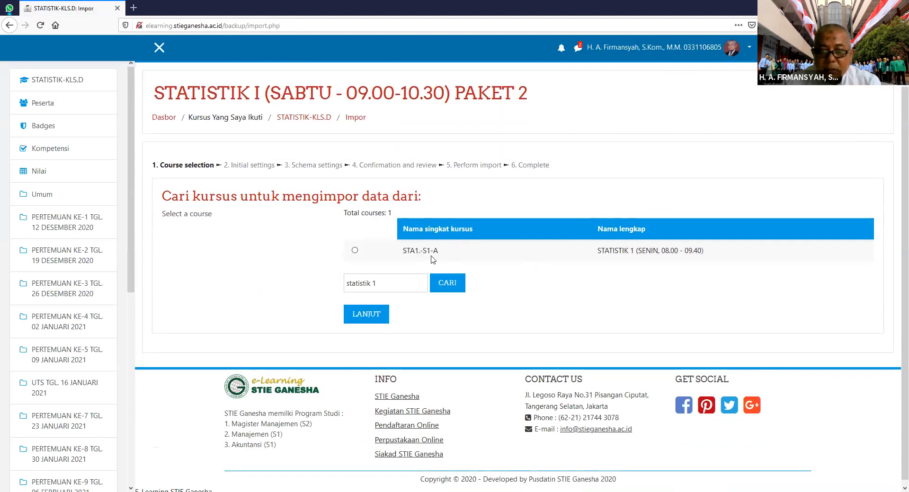
Step: Choose STATISTIK 1 (SENIN, 08.00 - 09.40) as the import source and accept the initial settings with every content type included
{"action": "left_click", "coordinate": [355, 251]}
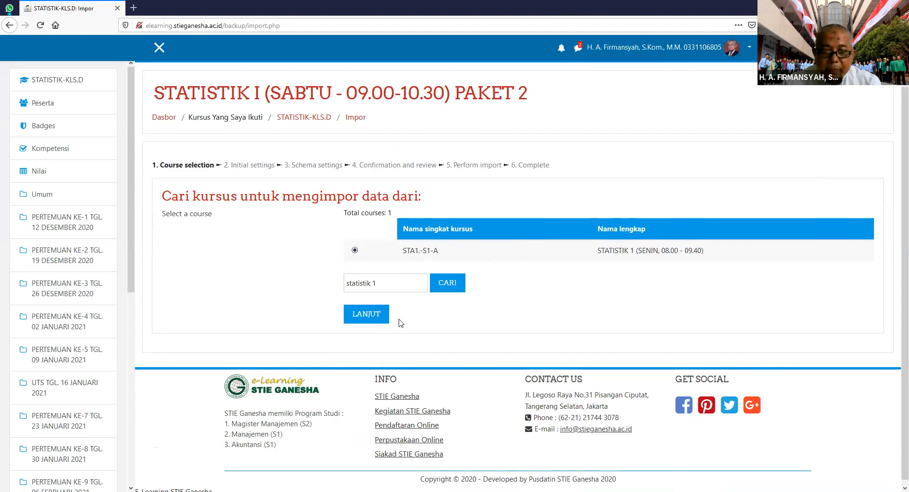
{"action": "left_click", "coordinate": [368, 315]}
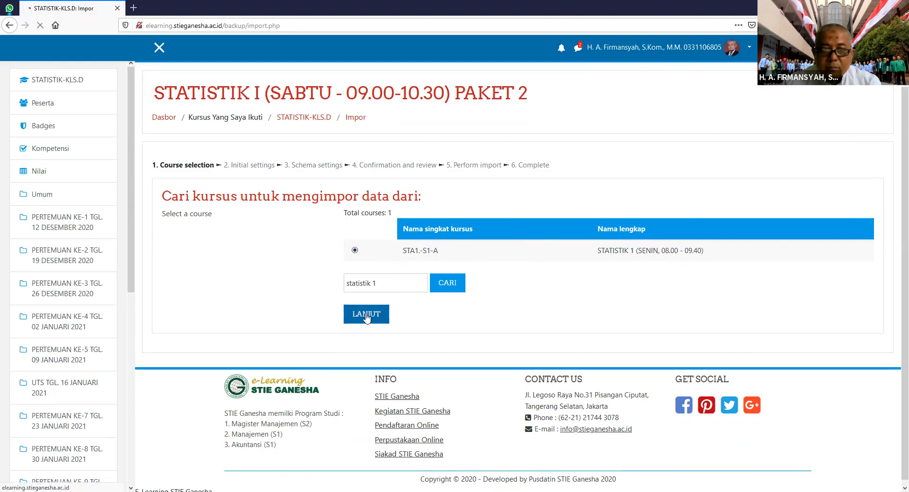
{"action": "scroll", "coordinate": [509, 287], "scroll_direction": "down", "scroll_amount": 3}
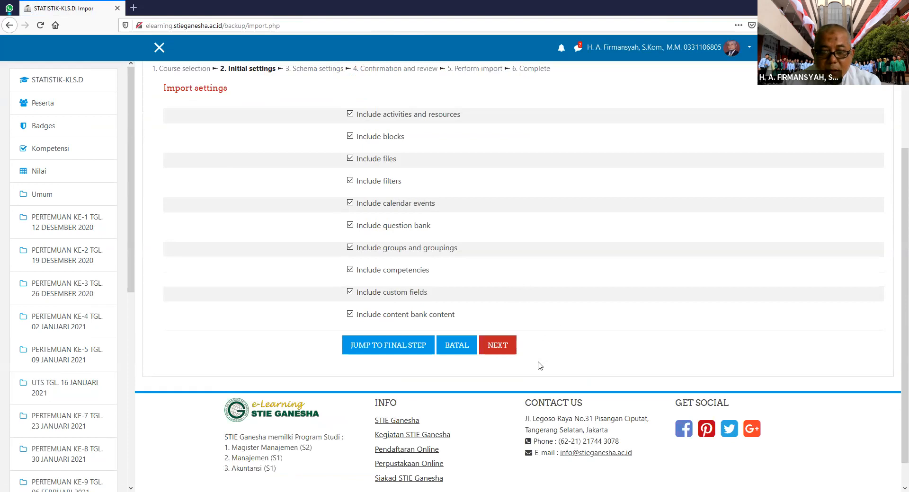
{"action": "left_click", "coordinate": [504, 351]}
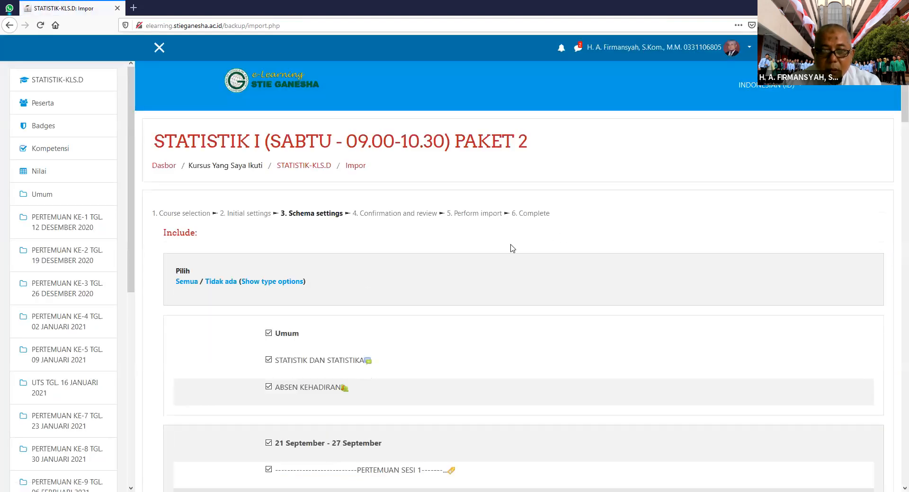
Step: Keep all sections and activities included, perform the import, and continue to the course page
{"action": "scroll", "coordinate": [556, 246], "scroll_direction": "down", "scroll_amount": 13}
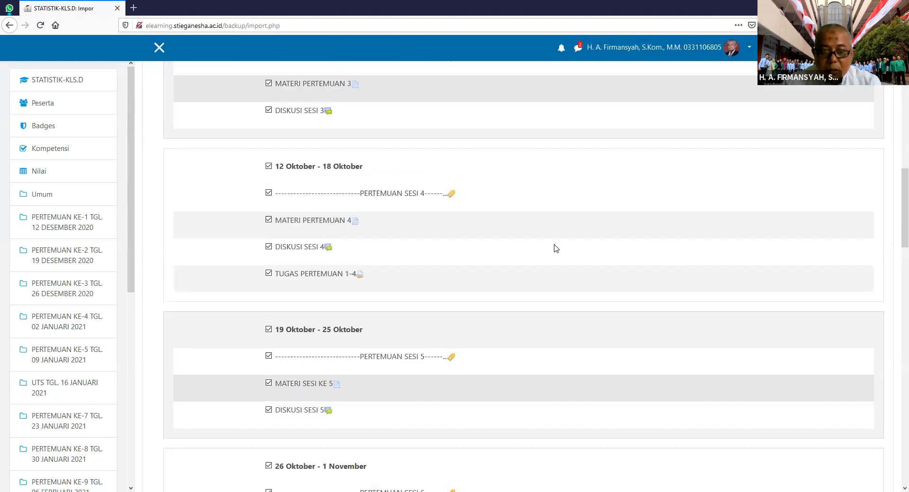
{"action": "scroll", "coordinate": [556, 248], "scroll_direction": "down", "scroll_amount": 20}
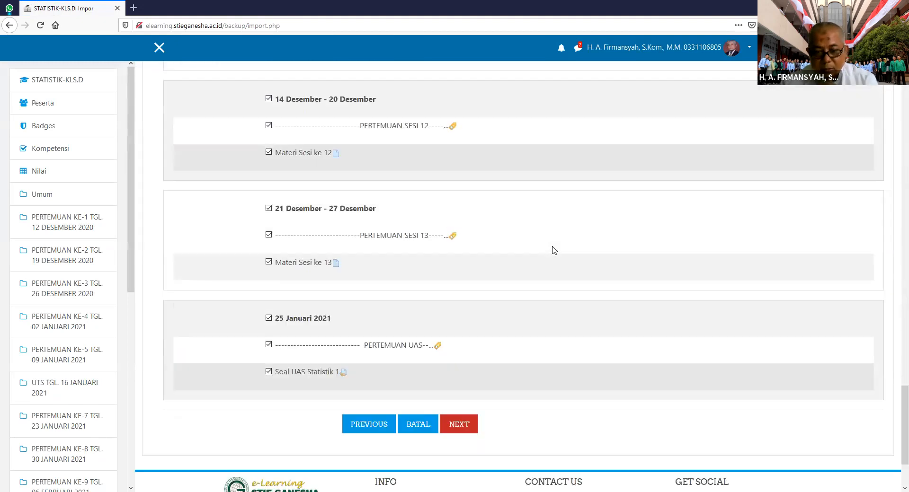
{"action": "scroll", "coordinate": [554, 250], "scroll_direction": "down", "scroll_amount": 2}
{"action": "left_click", "coordinate": [476, 314]}
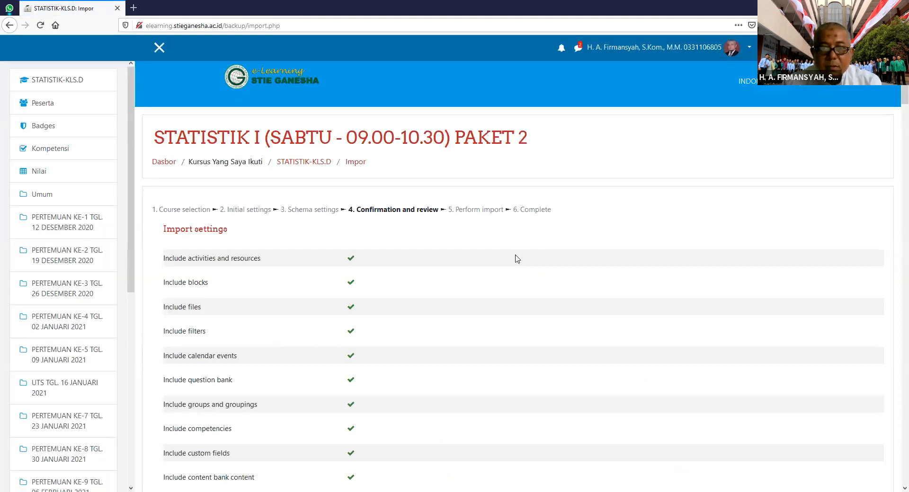
{"action": "scroll", "coordinate": [517, 259], "scroll_direction": "down", "scroll_amount": 20}
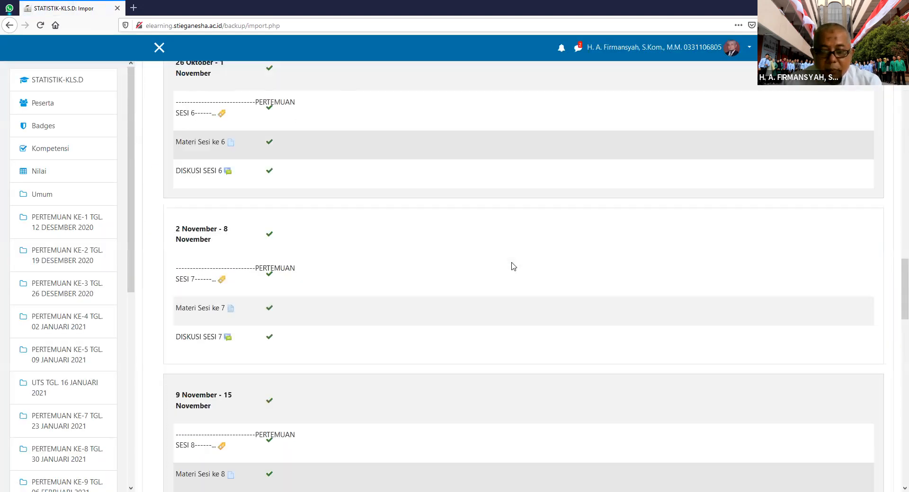
{"action": "scroll", "coordinate": [513, 266], "scroll_direction": "down", "scroll_amount": 20}
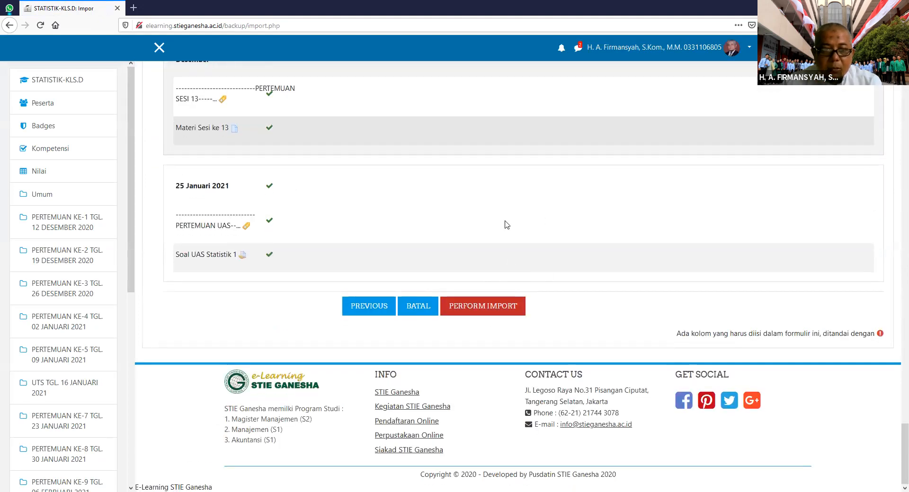
{"action": "left_click", "coordinate": [495, 307]}
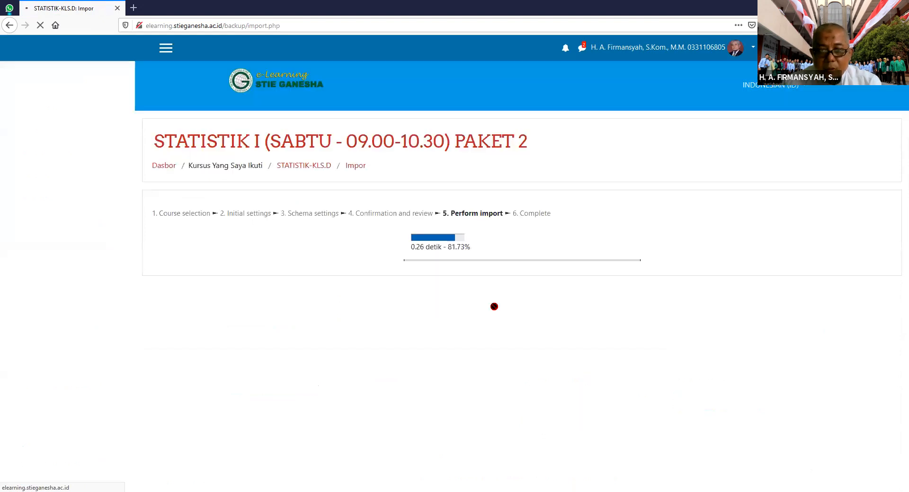
{"action": "left_click", "coordinate": [525, 270]}
{"action": "left_click", "coordinate": [526, 269]}
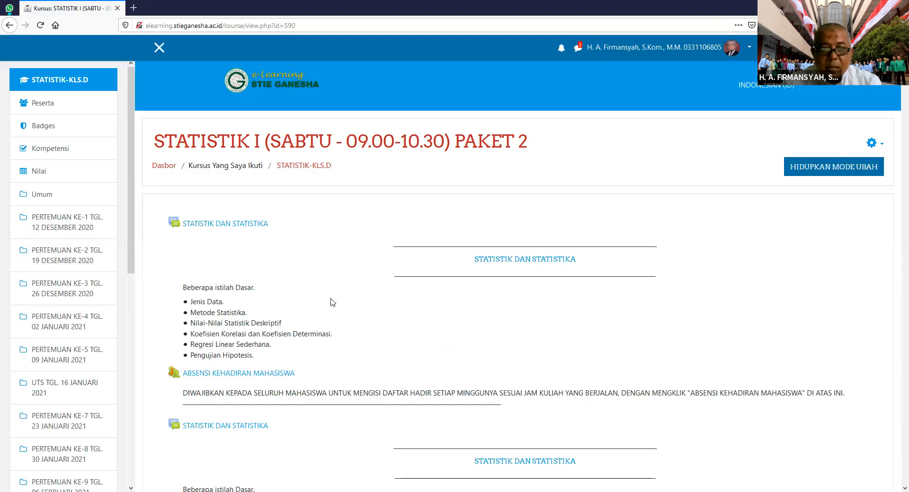
Step: Look through the whole course page to review the meeting sections after the import
{"action": "scroll", "coordinate": [484, 330], "scroll_direction": "down", "scroll_amount": 3}
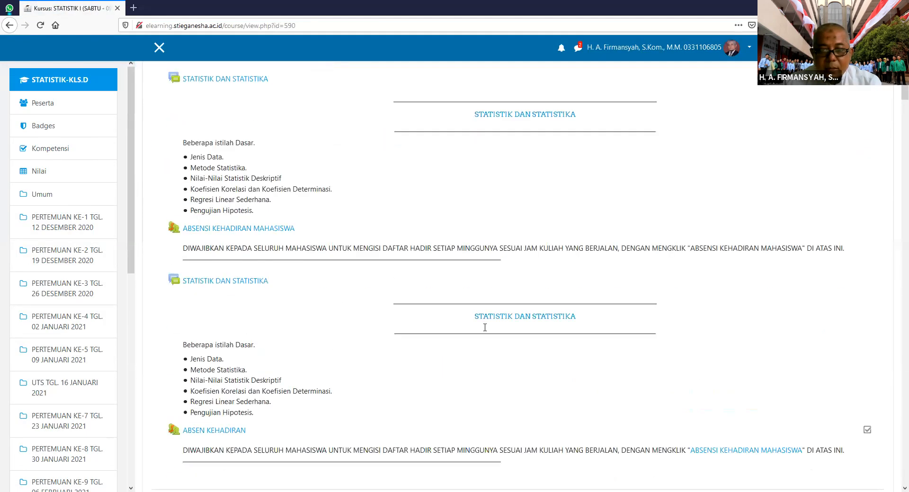
{"action": "scroll", "coordinate": [485, 328], "scroll_direction": "down", "scroll_amount": 14}
{"action": "scroll", "coordinate": [493, 327], "scroll_direction": "down", "scroll_amount": 15}
{"action": "scroll", "coordinate": [542, 327], "scroll_direction": "down", "scroll_amount": 11}
{"action": "scroll", "coordinate": [542, 327], "scroll_direction": "up", "scroll_amount": 6}
{"action": "scroll", "coordinate": [542, 327], "scroll_direction": "up", "scroll_amount": 20}
{"action": "scroll", "coordinate": [542, 327], "scroll_direction": "up", "scroll_amount": 15}
{"action": "scroll", "coordinate": [388, 312], "scroll_direction": "down", "scroll_amount": 3}
{"action": "scroll", "coordinate": [388, 308], "scroll_direction": "up", "scroll_amount": 3}
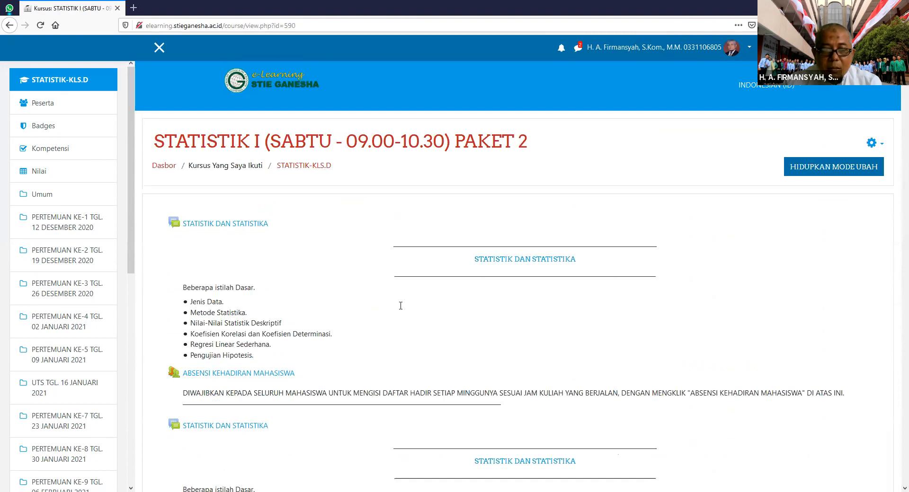
Step: Compare the imported items with the existing ones in the general section and the first two meeting sections
{"action": "scroll", "coordinate": [400, 306], "scroll_direction": "down", "scroll_amount": 2}
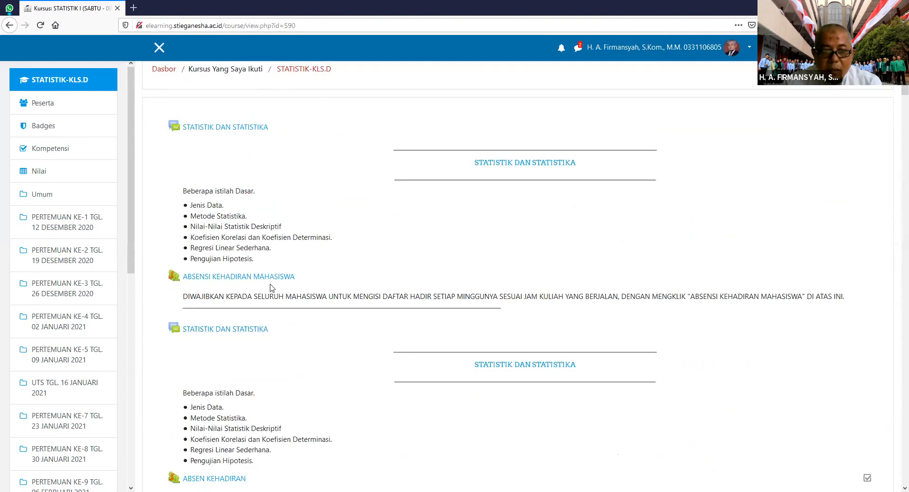
{"action": "scroll", "coordinate": [258, 265], "scroll_direction": "down", "scroll_amount": 2}
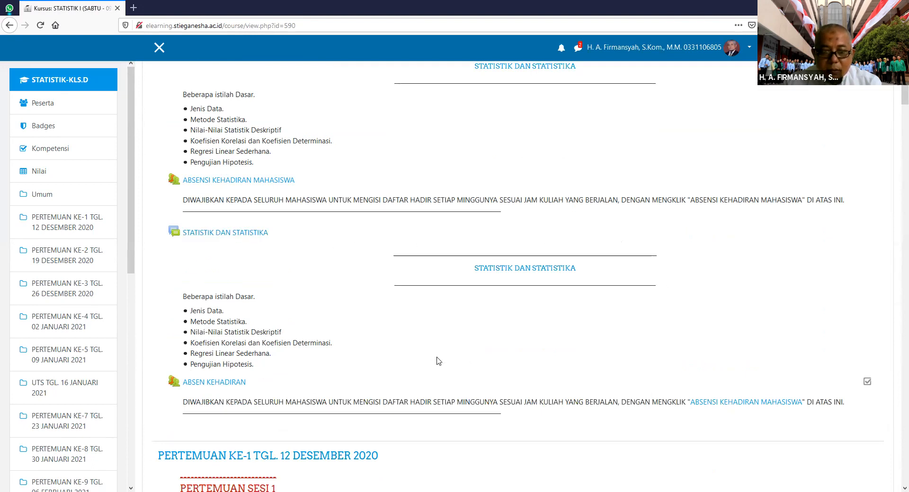
{"action": "scroll", "coordinate": [436, 360], "scroll_direction": "down", "scroll_amount": 7}
{"action": "scroll", "coordinate": [230, 224], "scroll_direction": "up", "scroll_amount": 1}
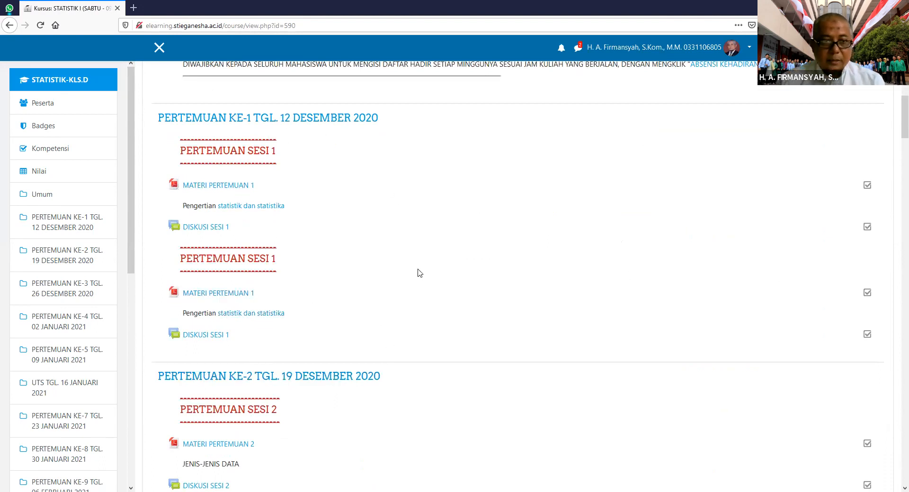
{"action": "scroll", "coordinate": [422, 275], "scroll_direction": "down", "scroll_amount": 2}
{"action": "scroll", "coordinate": [426, 272], "scroll_direction": "up", "scroll_amount": 3}
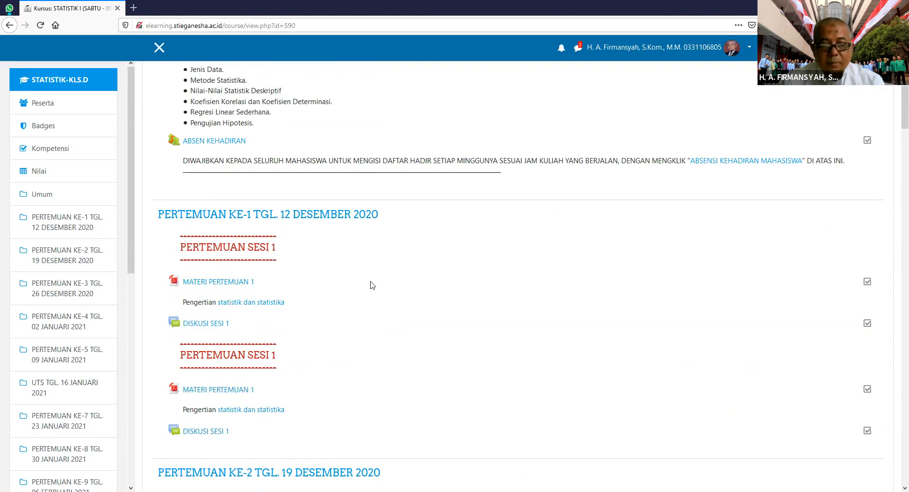
{"action": "scroll", "coordinate": [288, 394], "scroll_direction": "down", "scroll_amount": 1}
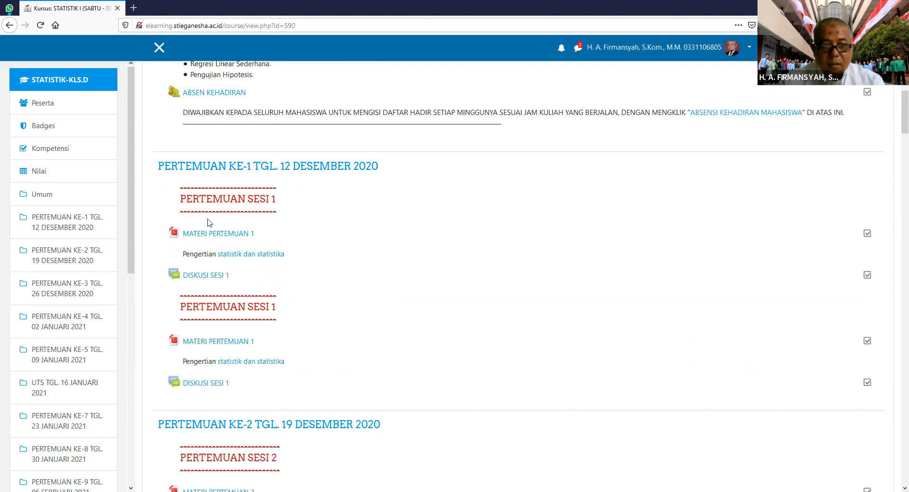
{"action": "scroll", "coordinate": [303, 308], "scroll_direction": "down", "scroll_amount": 6}
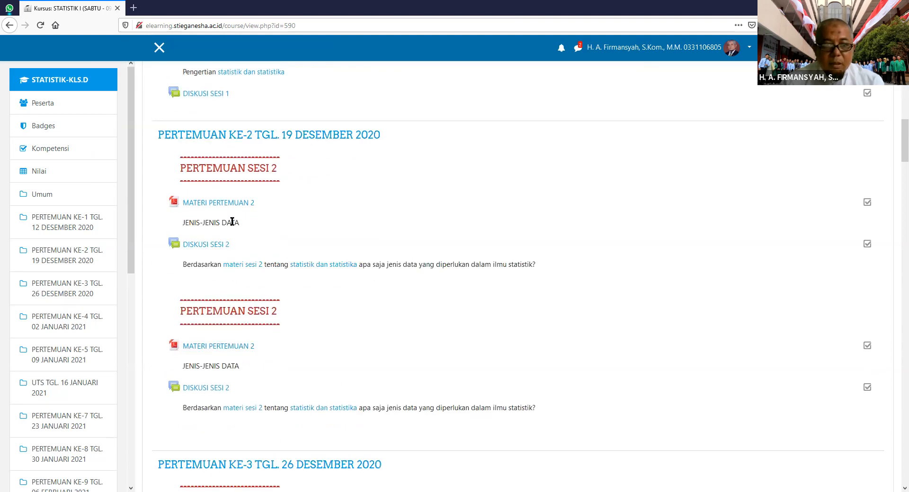
{"action": "scroll", "coordinate": [495, 192], "scroll_direction": "up", "scroll_amount": 15}
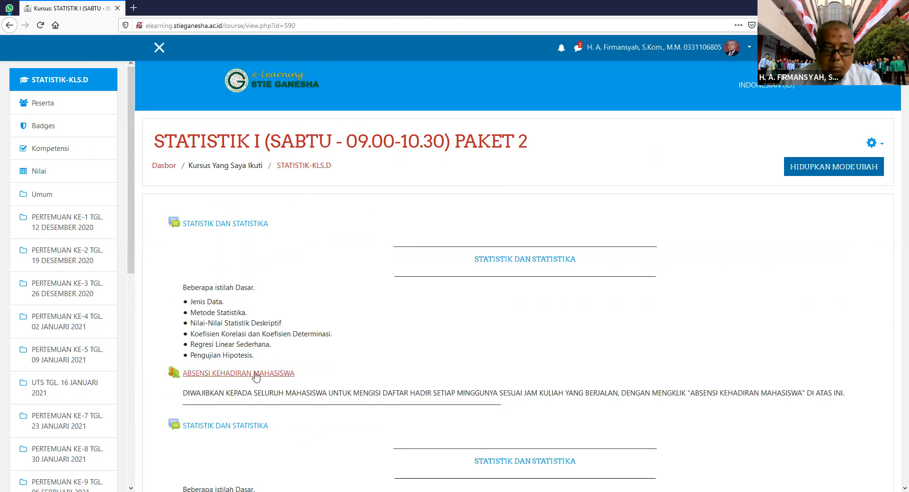
{"action": "scroll", "coordinate": [347, 341], "scroll_direction": "down", "scroll_amount": 2}
{"action": "scroll", "coordinate": [217, 338], "scroll_direction": "down", "scroll_amount": 3}
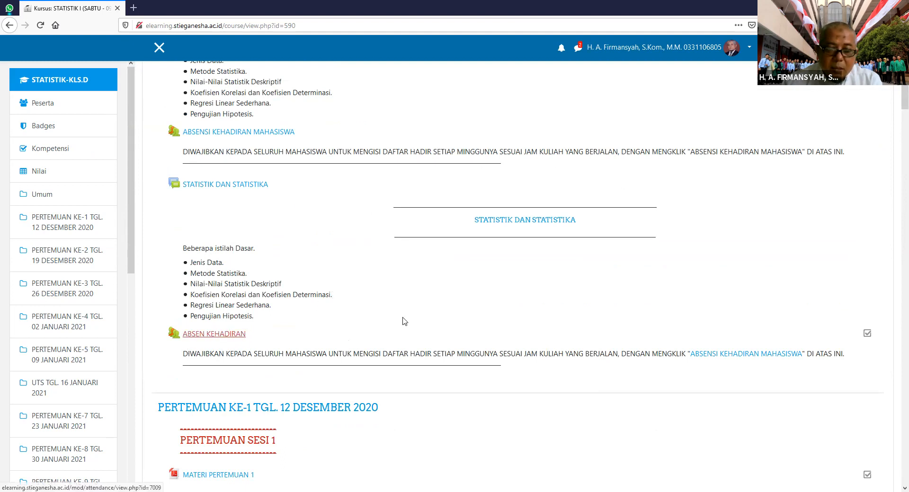
{"action": "scroll", "coordinate": [660, 271], "scroll_direction": "up", "scroll_amount": 5}
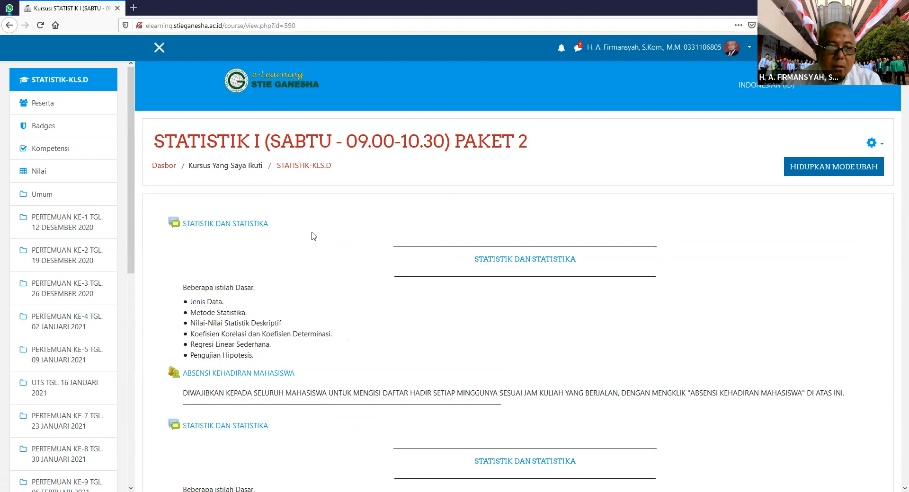
{"action": "scroll", "coordinate": [294, 244], "scroll_direction": "down", "scroll_amount": 5}
{"action": "scroll", "coordinate": [294, 244], "scroll_direction": "down", "scroll_amount": 5}
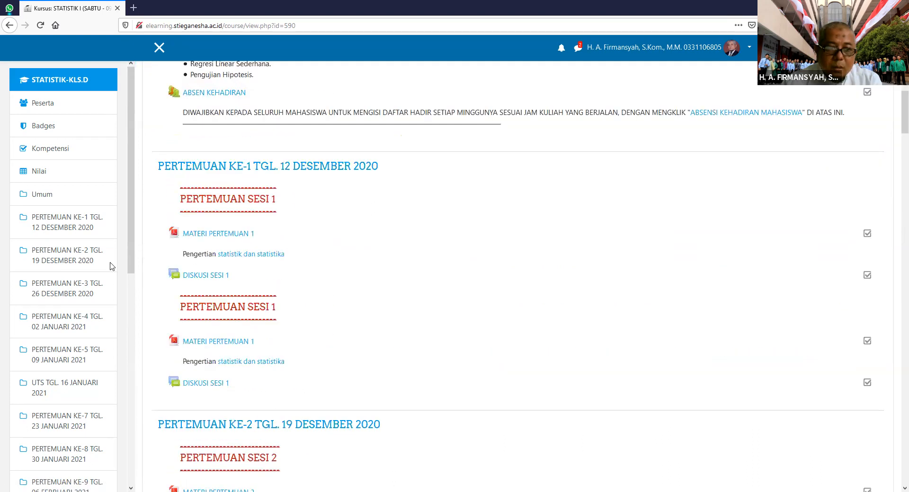
Step: Open the course and category management page in site administration and look over the categories and course search area
{"action": "scroll", "coordinate": [57, 275], "scroll_direction": "down", "scroll_amount": 8}
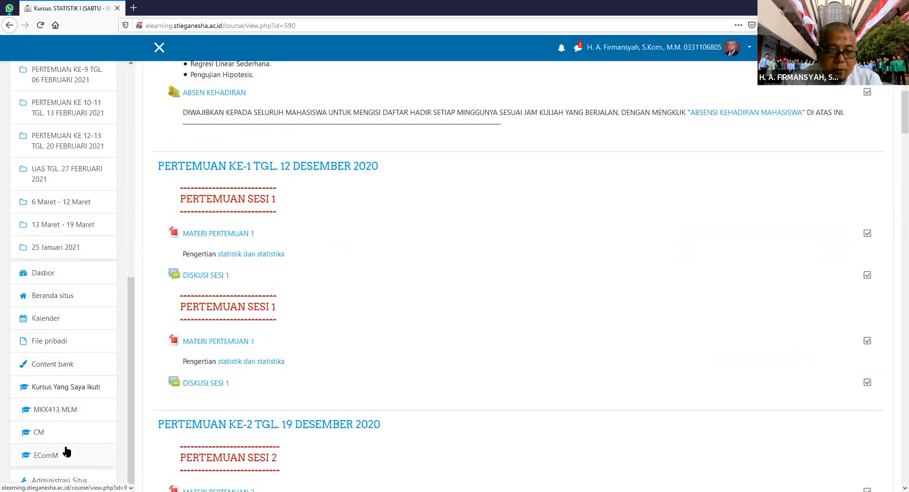
{"action": "left_click", "coordinate": [56, 479]}
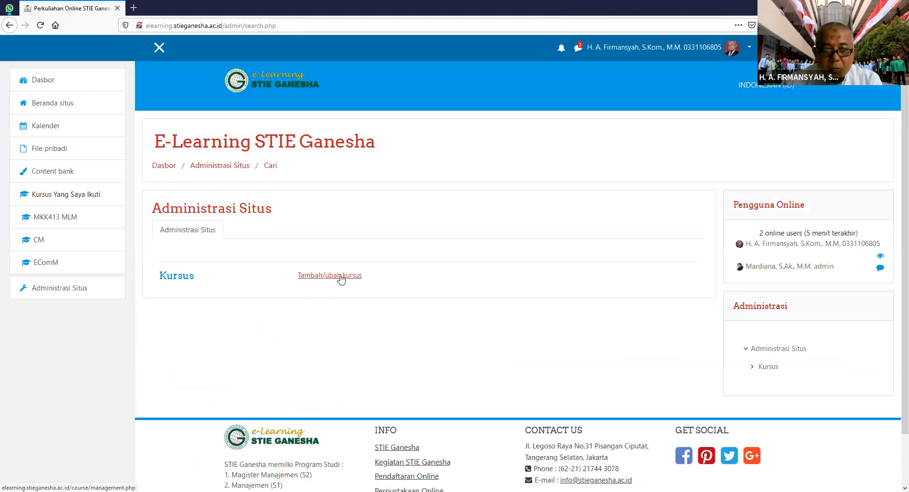
{"action": "left_click", "coordinate": [339, 277]}
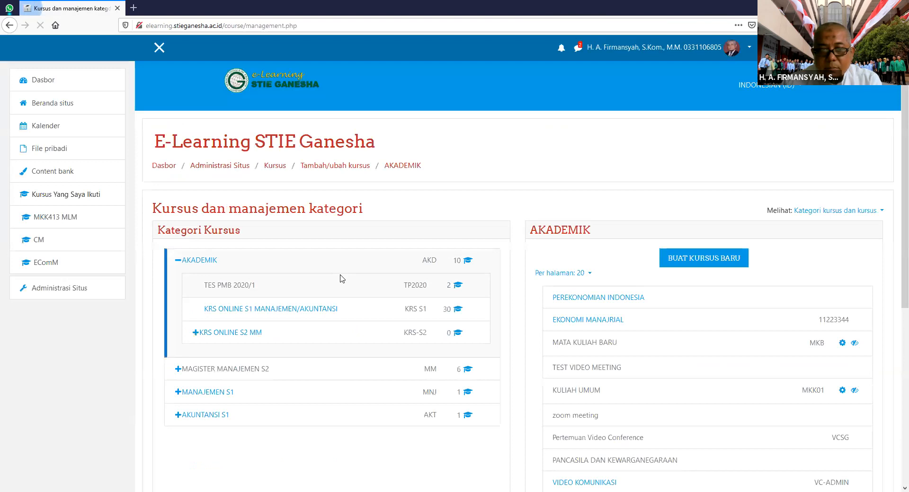
{"action": "scroll", "coordinate": [433, 284], "scroll_direction": "down", "scroll_amount": 4}
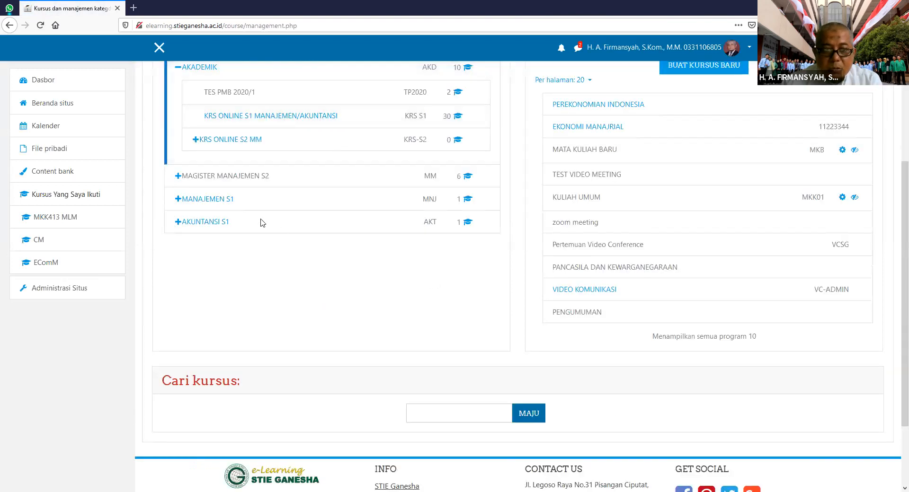
Step: Open the SEMESTER I REGULER A category under MANAJEMEN S1, SEMESTER 1 and start creating a new course in it
{"action": "left_click", "coordinate": [178, 200]}
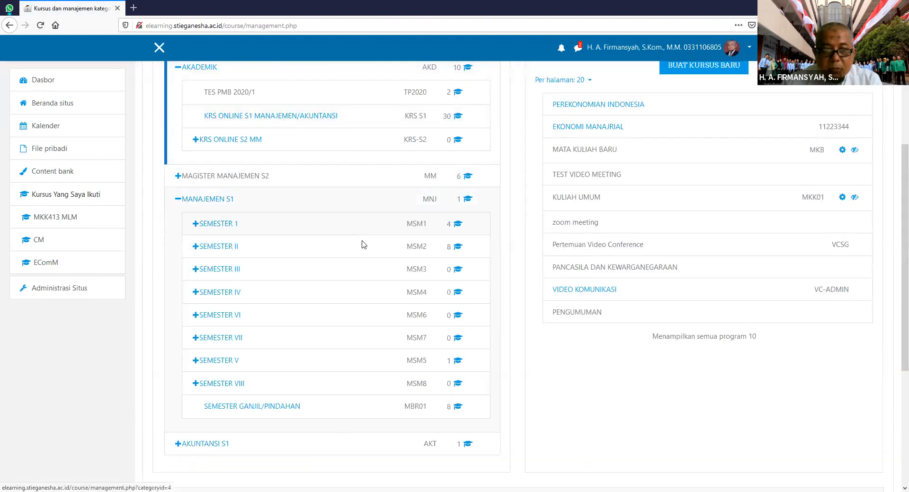
{"action": "left_click", "coordinate": [195, 224]}
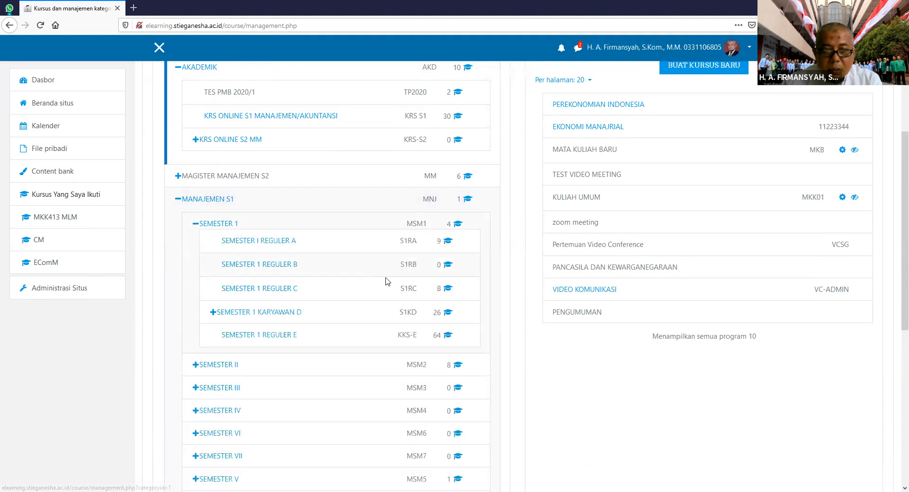
{"action": "left_click", "coordinate": [283, 339]}
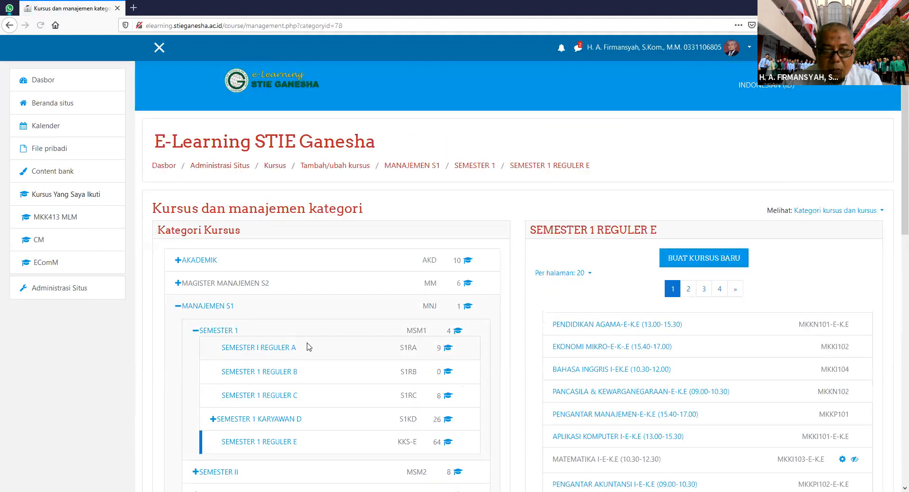
{"action": "left_click", "coordinate": [271, 353]}
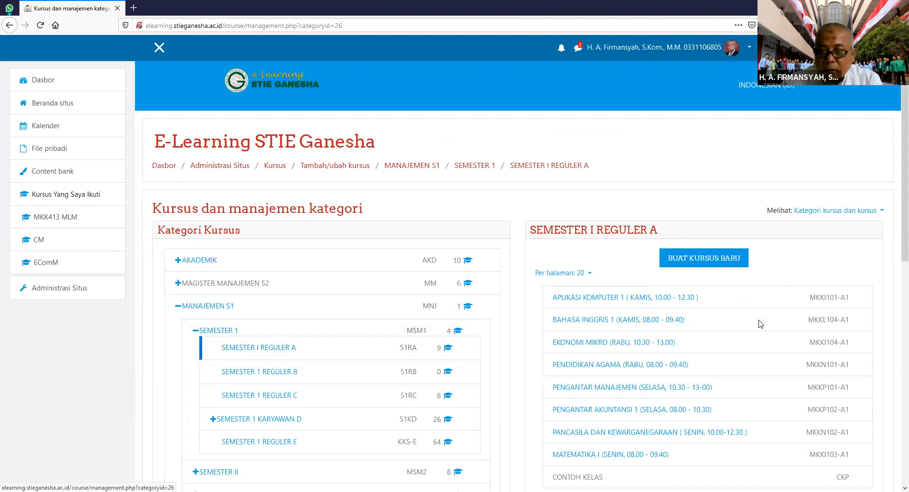
{"action": "scroll", "coordinate": [759, 320], "scroll_direction": "down", "scroll_amount": 2}
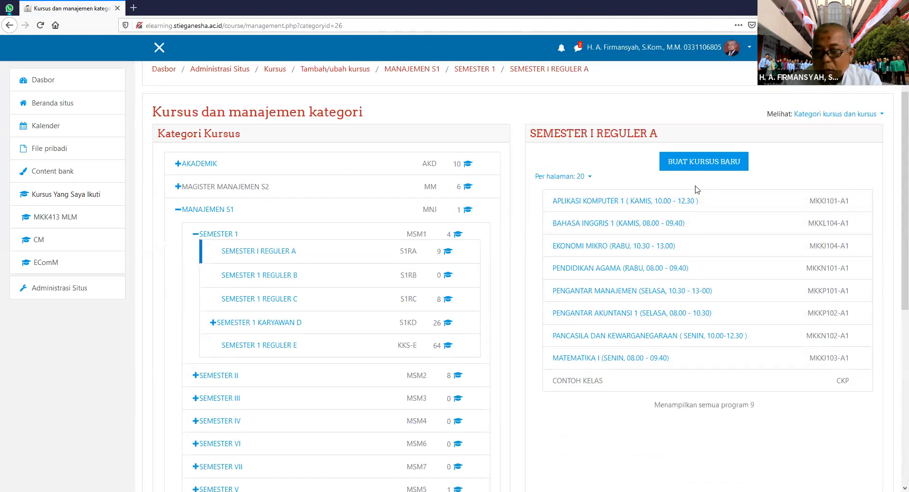
{"action": "left_click", "coordinate": [719, 165]}
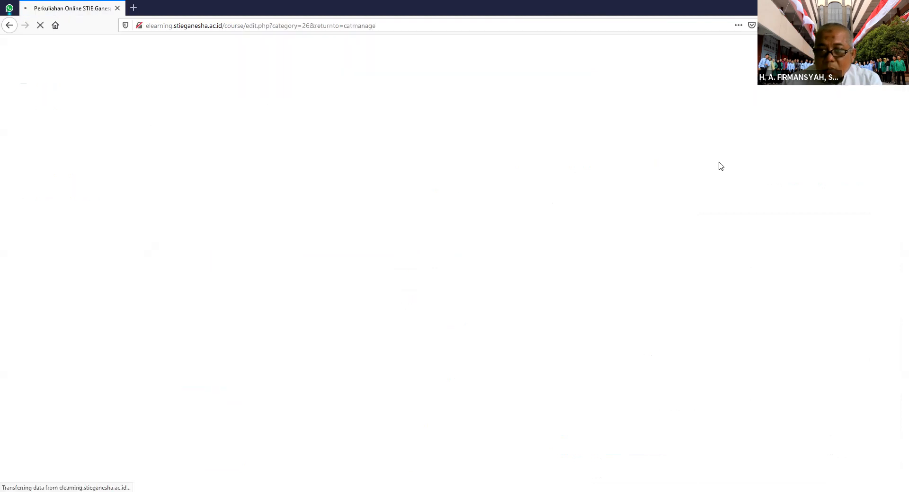
Step: Enter STATISTIK 1 BARU as the new course's full name, and ST as both its short name and course ID number
{"action": "left_click", "coordinate": [364, 281]}
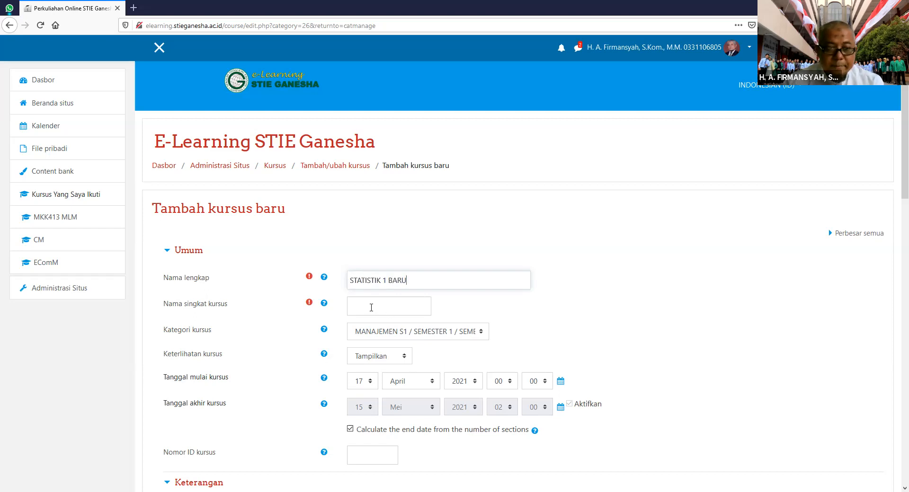
{"action": "type", "text": "S"}
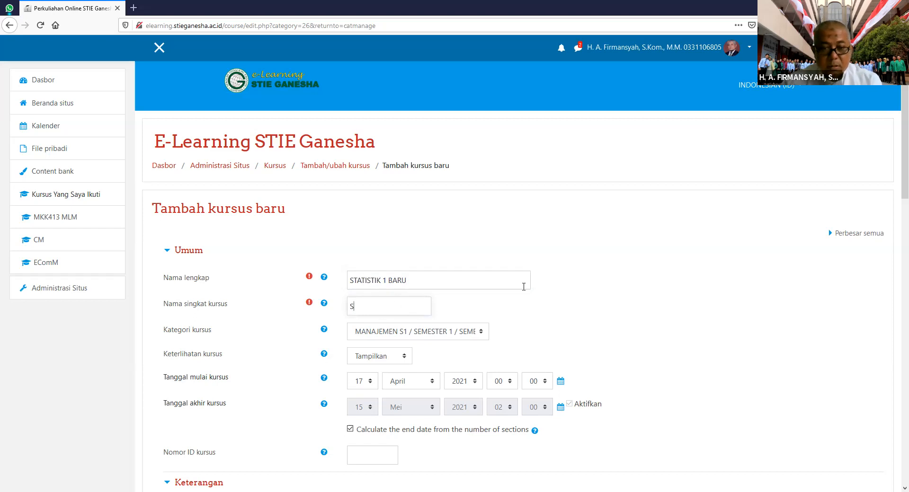
{"action": "type", "text": "T"}
{"action": "scroll", "coordinate": [487, 299], "scroll_direction": "down", "scroll_amount": 2}
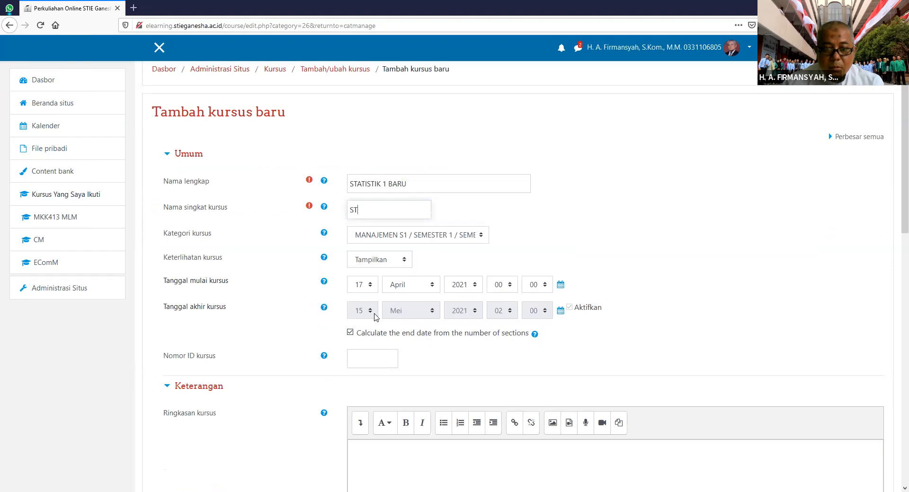
{"action": "scroll", "coordinate": [381, 324], "scroll_direction": "down", "scroll_amount": 2}
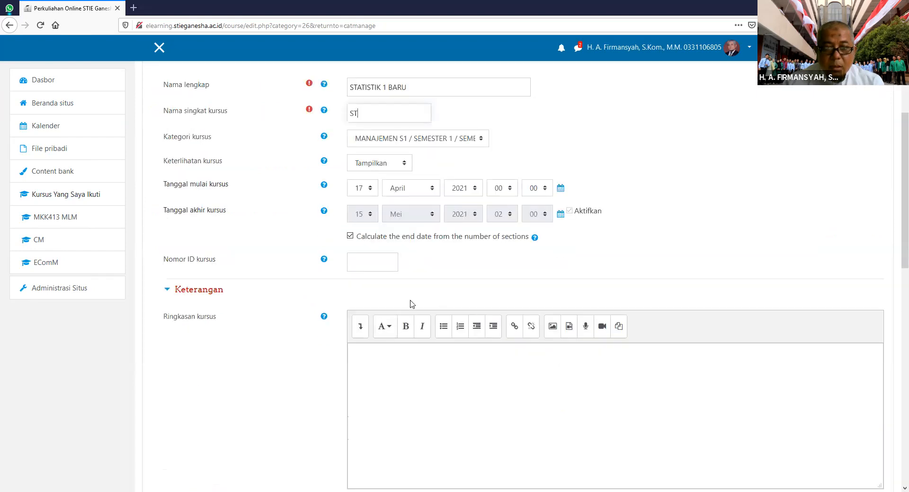
{"action": "left_click", "coordinate": [356, 261]}
{"action": "type", "text": "S"}
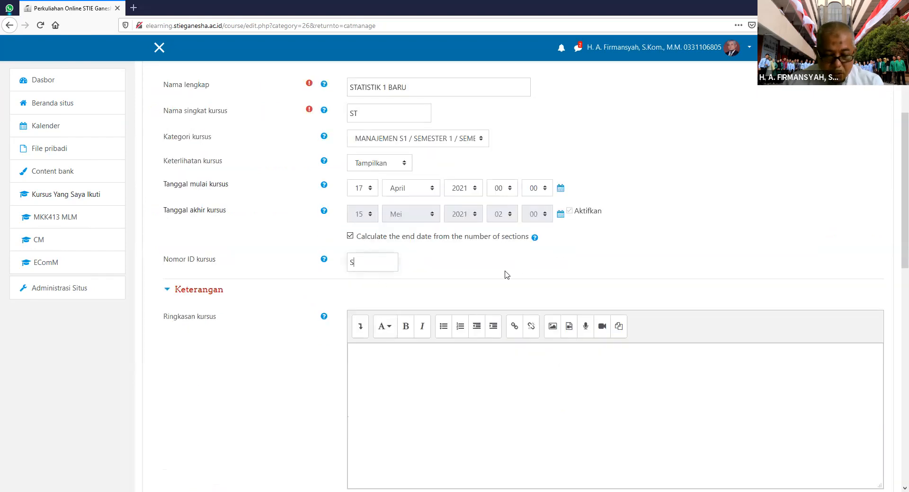
{"action": "type", "text": "T"}
Step: Check the course format and appearance settings, keep their defaults, and save and display the new course
{"action": "scroll", "coordinate": [368, 331], "scroll_direction": "down", "scroll_amount": 1}
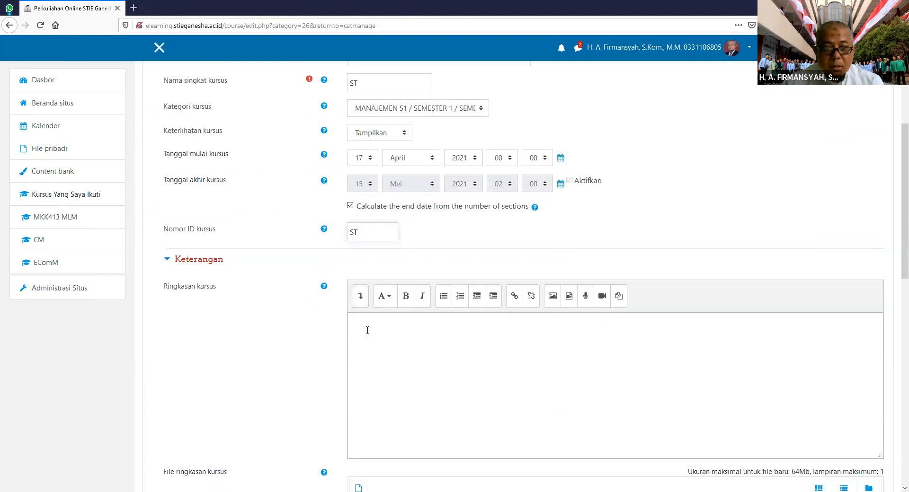
{"action": "scroll", "coordinate": [368, 330], "scroll_direction": "down", "scroll_amount": 4}
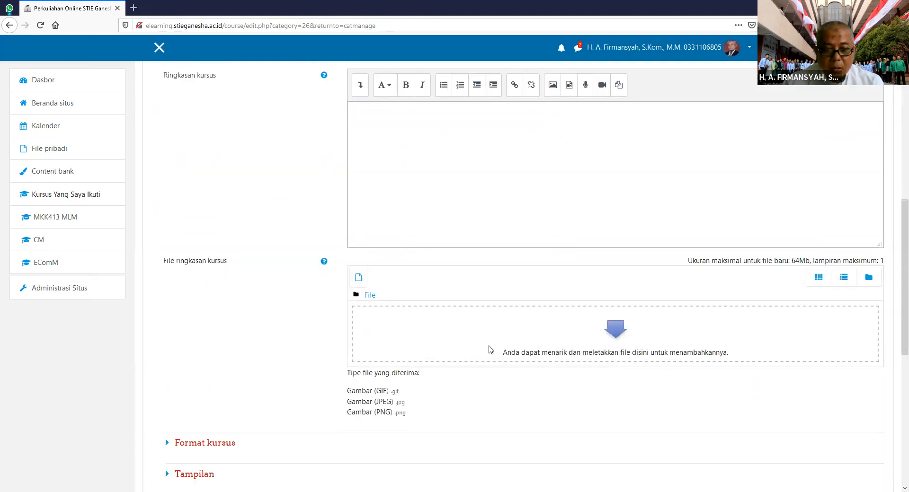
{"action": "scroll", "coordinate": [491, 351], "scroll_direction": "down", "scroll_amount": 4}
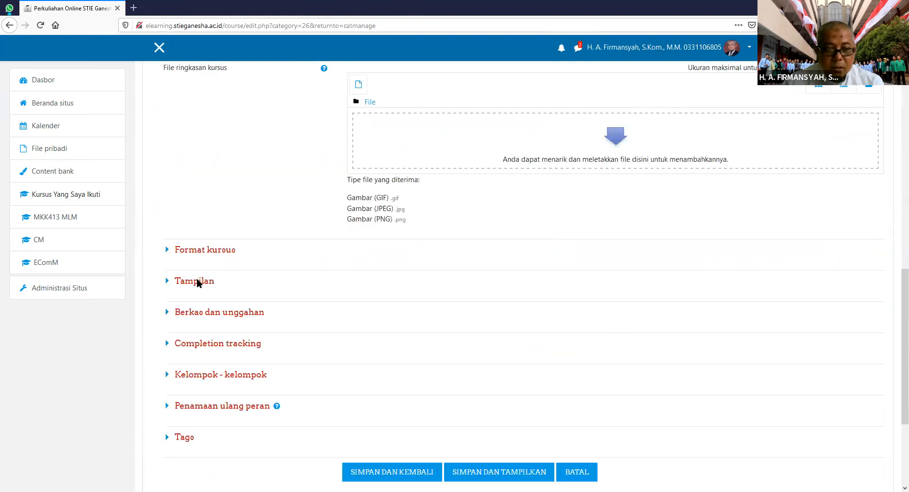
{"action": "left_click", "coordinate": [166, 250]}
{"action": "scroll", "coordinate": [472, 298], "scroll_direction": "down", "scroll_amount": 1}
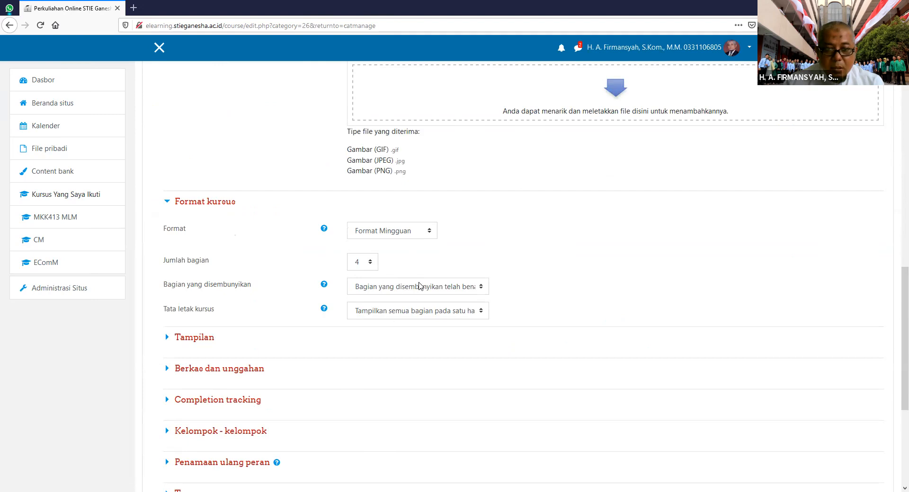
{"action": "scroll", "coordinate": [421, 288], "scroll_direction": "down", "scroll_amount": 2}
{"action": "left_click", "coordinate": [168, 241]}
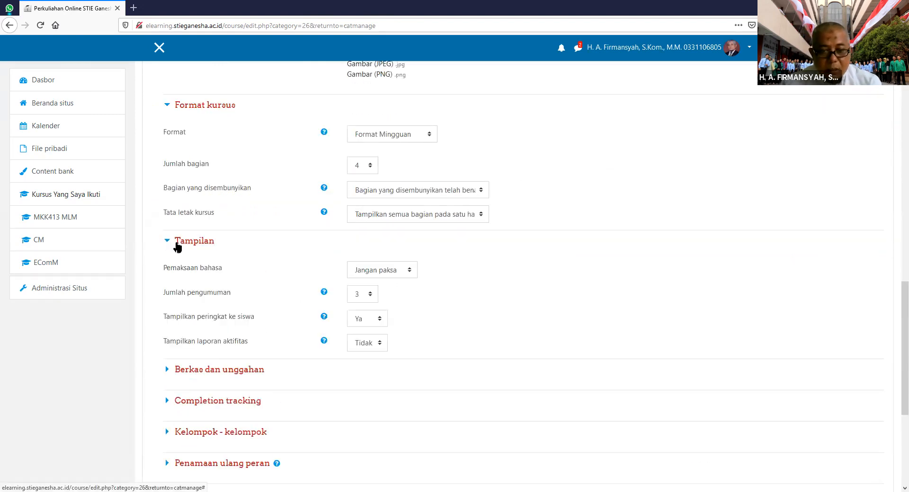
{"action": "scroll", "coordinate": [265, 308], "scroll_direction": "down", "scroll_amount": 4}
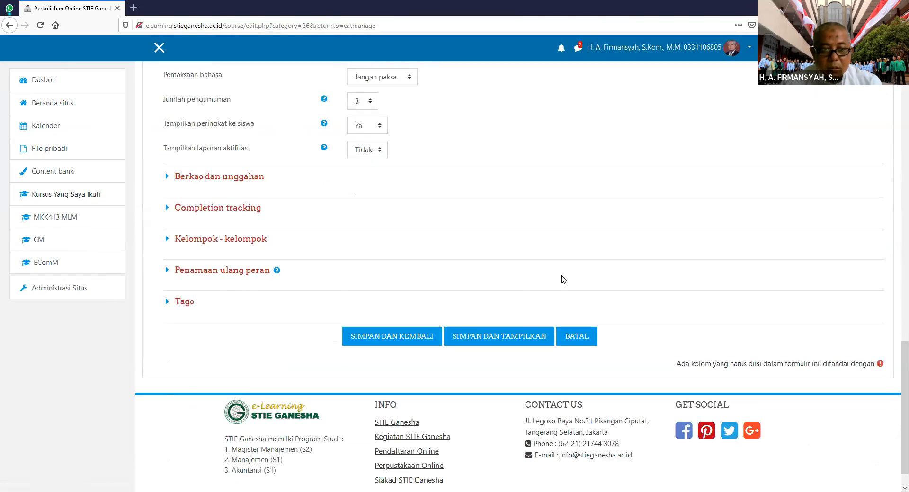
{"action": "left_click", "coordinate": [501, 337]}
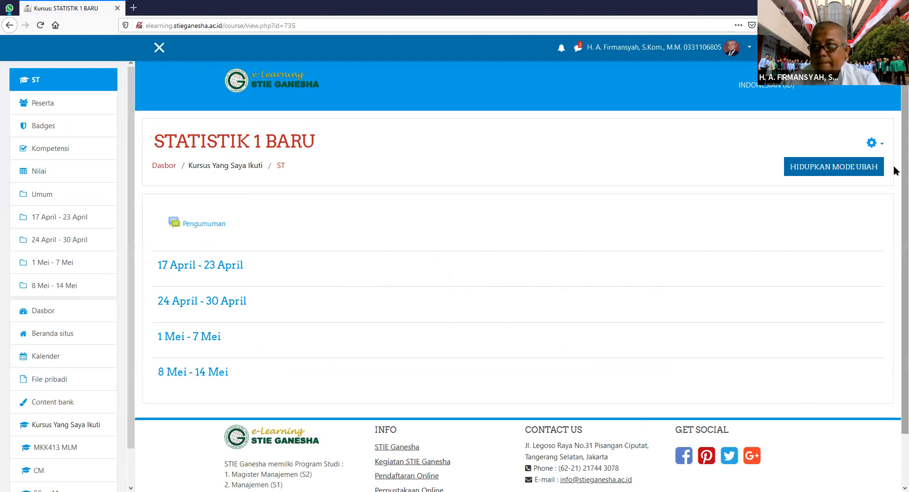
Step: Start an import into the STATISTIK 1 BARU course and search for source courses matching "statistik 1"
{"action": "left_click", "coordinate": [880, 144]}
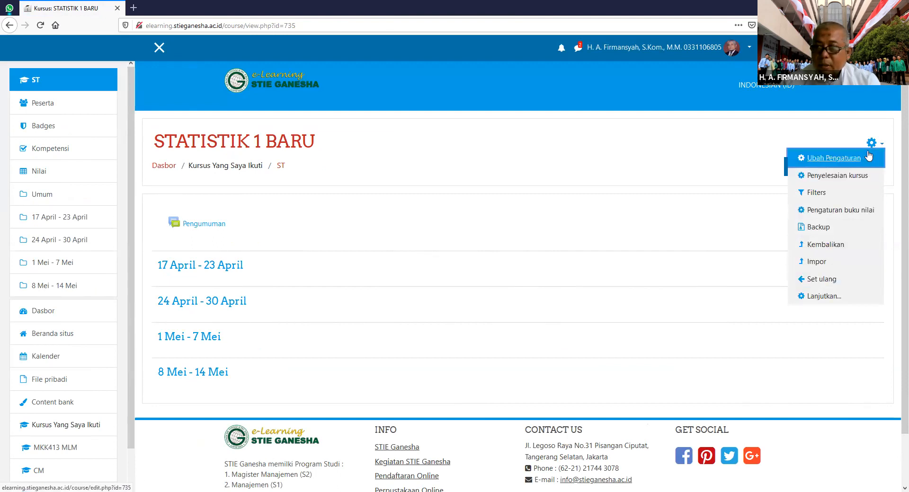
{"action": "left_click", "coordinate": [816, 262]}
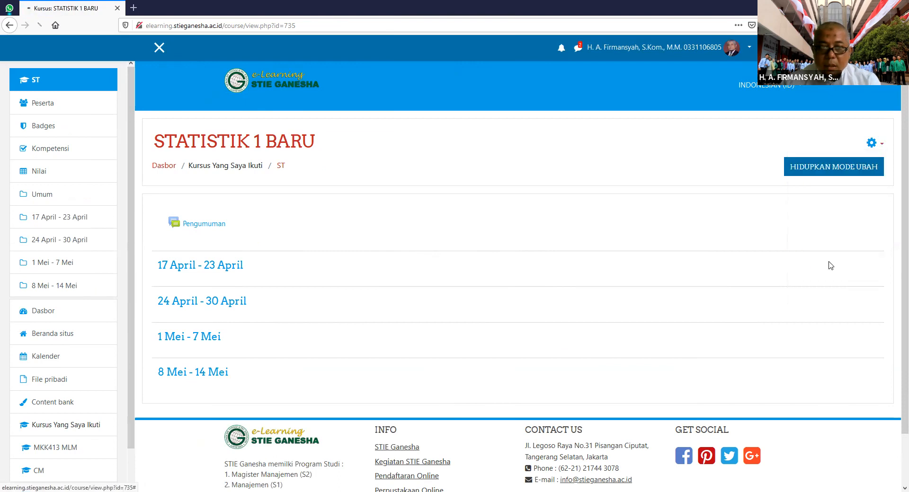
{"action": "scroll", "coordinate": [590, 209], "scroll_direction": "down", "scroll_amount": 3}
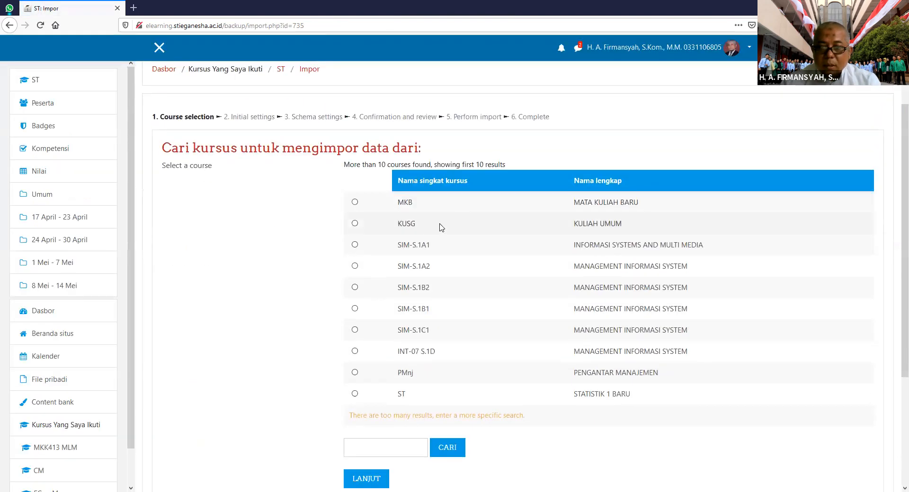
{"action": "left_click", "coordinate": [358, 447]}
{"action": "type", "text": "STATISTI"}
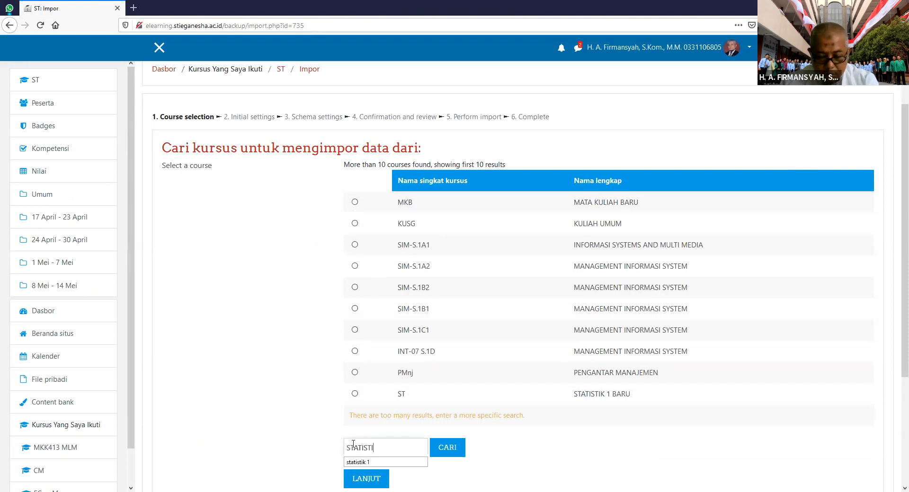
{"action": "type", "text": "K 1"}
{"action": "left_click", "coordinate": [365, 462]}
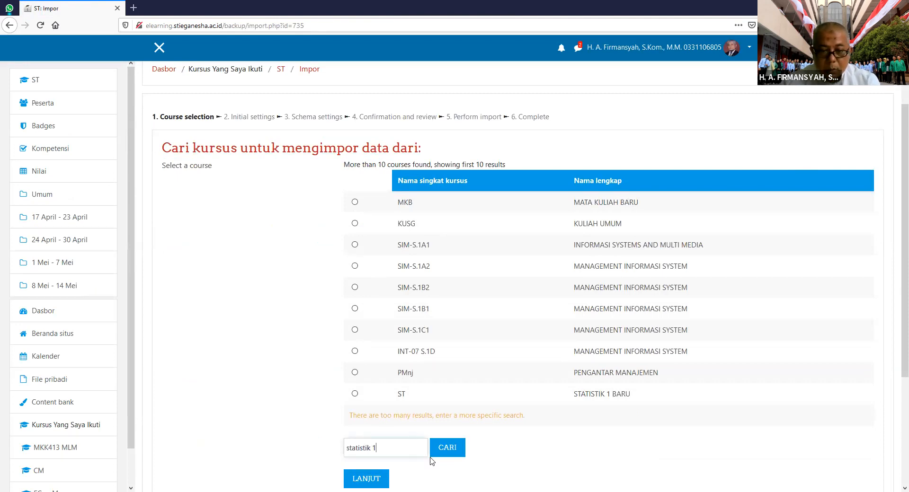
{"action": "left_click", "coordinate": [447, 447]}
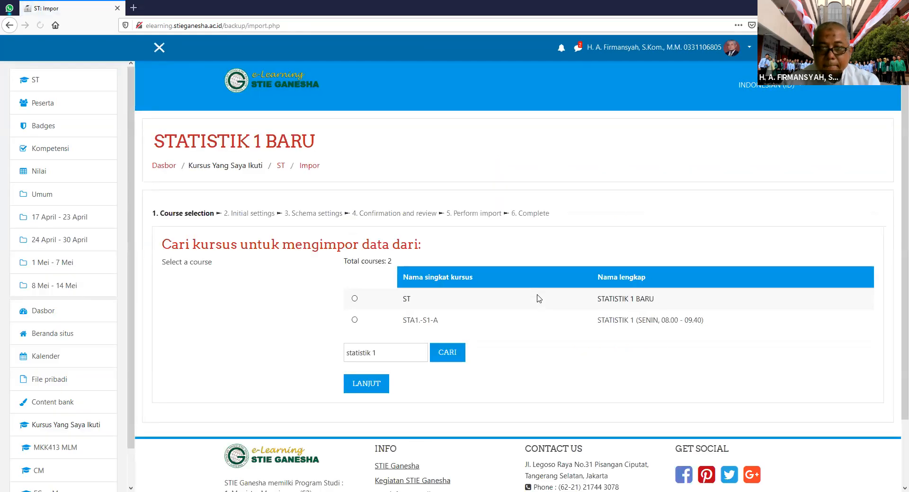
Step: Choose STATISTIK 1 (SENIN, 08.00 - 09.40) as the import source and proceed with all initial import settings included
{"action": "scroll", "coordinate": [538, 299], "scroll_direction": "down", "scroll_amount": 1}
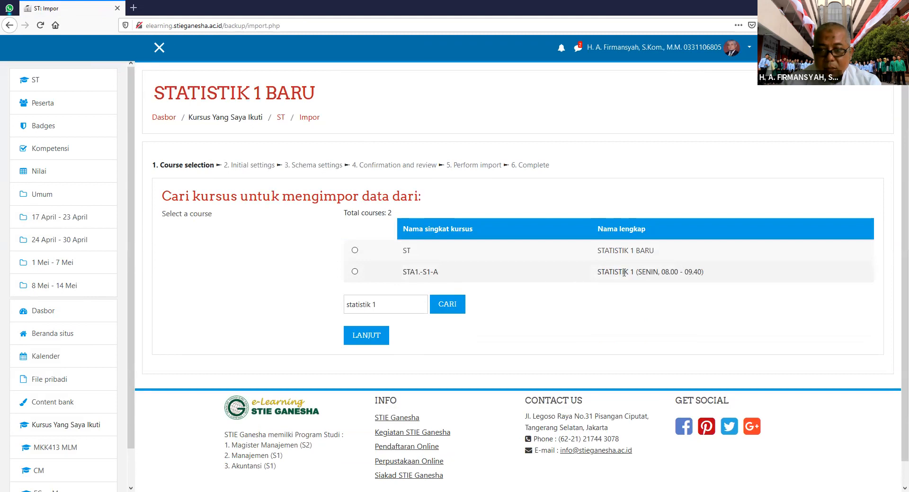
{"action": "left_click", "coordinate": [355, 273]}
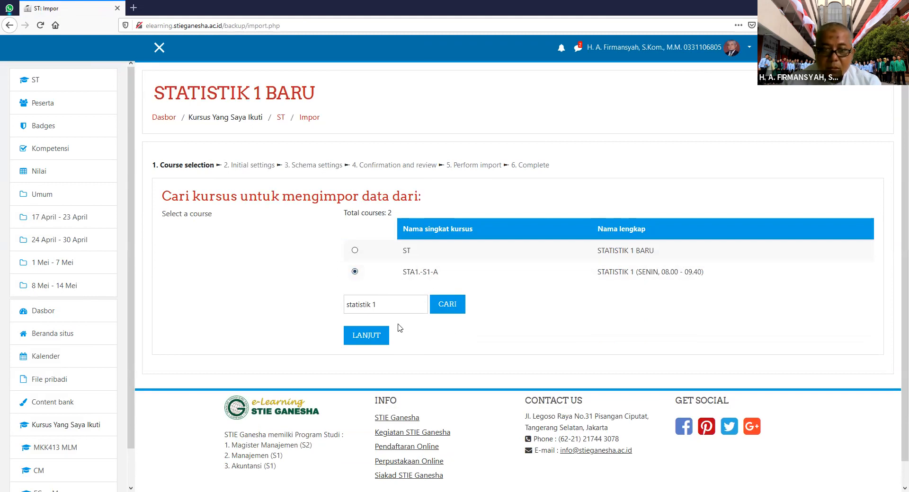
{"action": "left_click", "coordinate": [366, 338]}
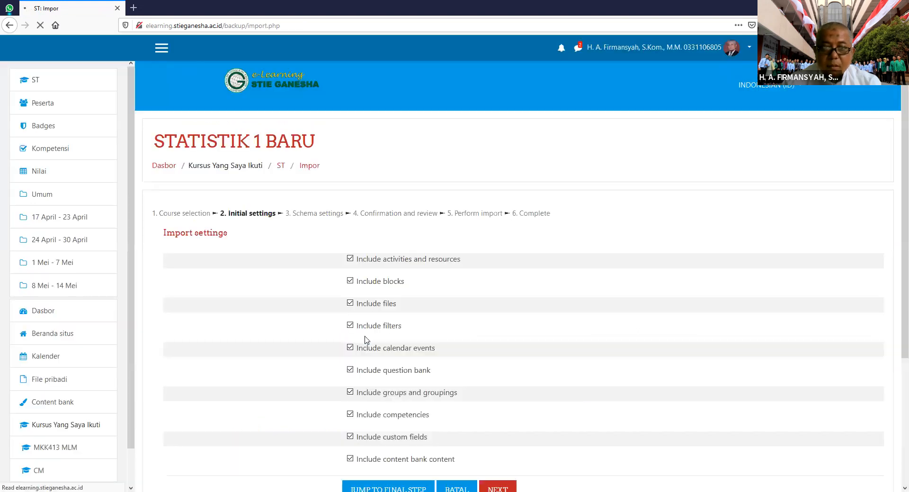
{"action": "scroll", "coordinate": [578, 308], "scroll_direction": "down", "scroll_amount": 4}
{"action": "left_click", "coordinate": [498, 321]}
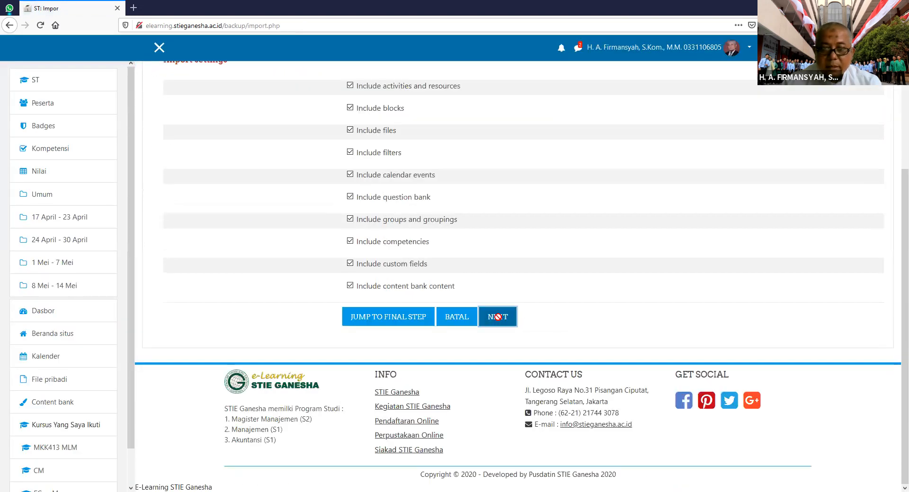
Step: Keep every section and activity of the source course selected, run the import, and continue to the STATISTIK 1 BARU course page
{"action": "scroll", "coordinate": [501, 321], "scroll_direction": "down", "scroll_amount": 3}
{"action": "scroll", "coordinate": [502, 321], "scroll_direction": "down", "scroll_amount": 20}
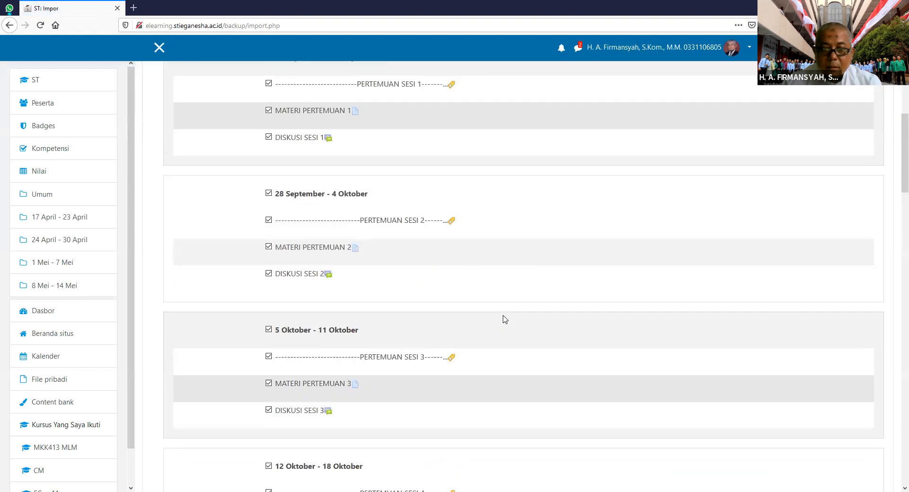
{"action": "scroll", "coordinate": [503, 323], "scroll_direction": "down", "scroll_amount": 15}
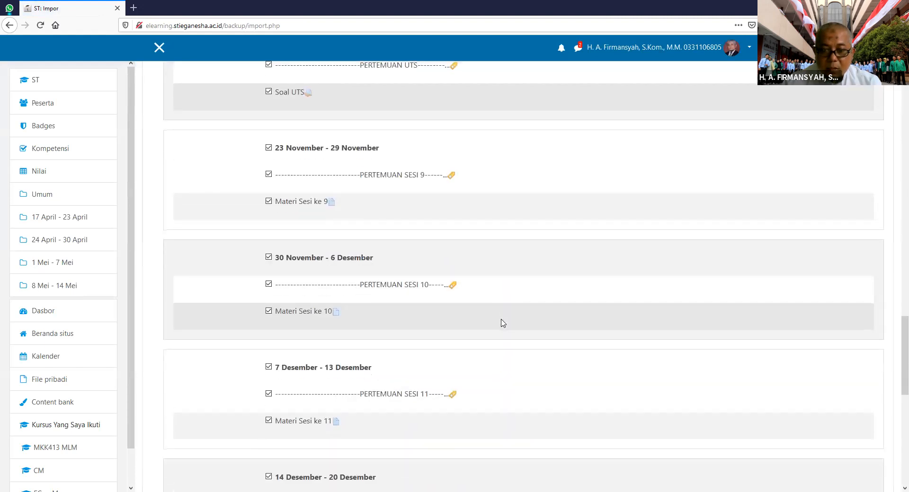
{"action": "left_click", "coordinate": [461, 316]}
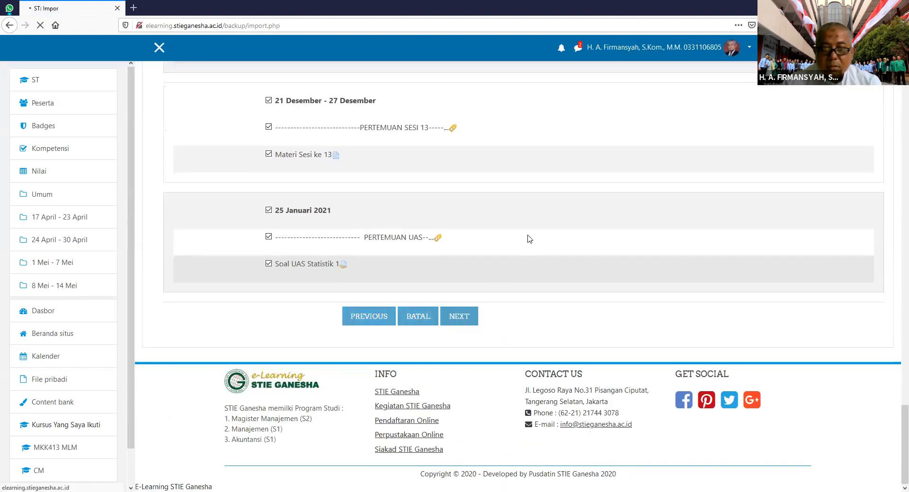
{"action": "scroll", "coordinate": [527, 239], "scroll_direction": "down", "scroll_amount": 12}
{"action": "scroll", "coordinate": [528, 242], "scroll_direction": "down", "scroll_amount": 20}
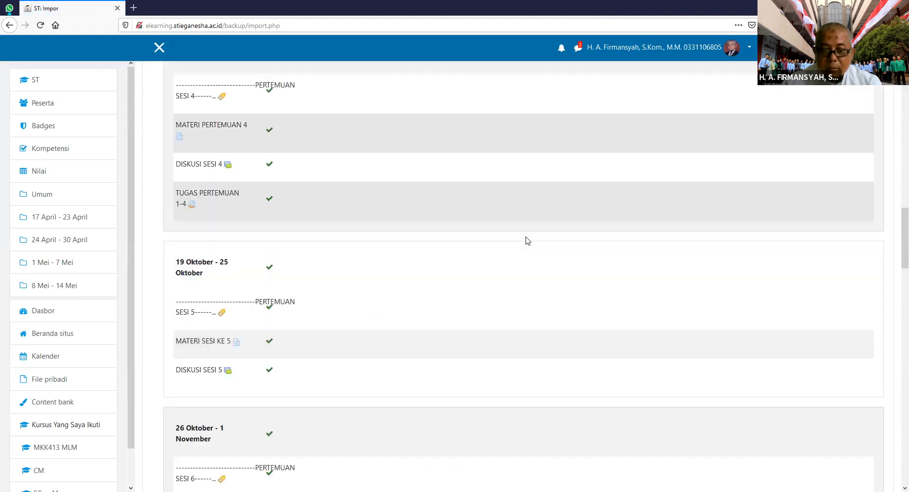
{"action": "scroll", "coordinate": [526, 241], "scroll_direction": "down", "scroll_amount": 10}
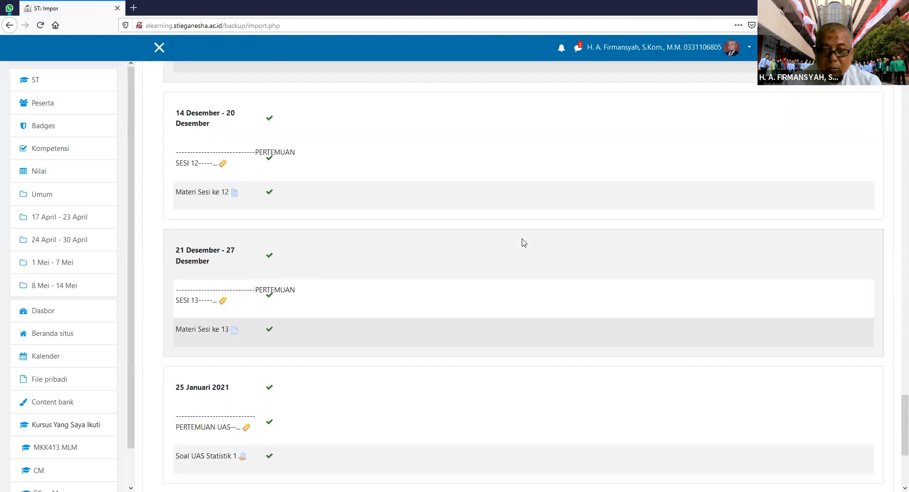
{"action": "left_click", "coordinate": [493, 305]}
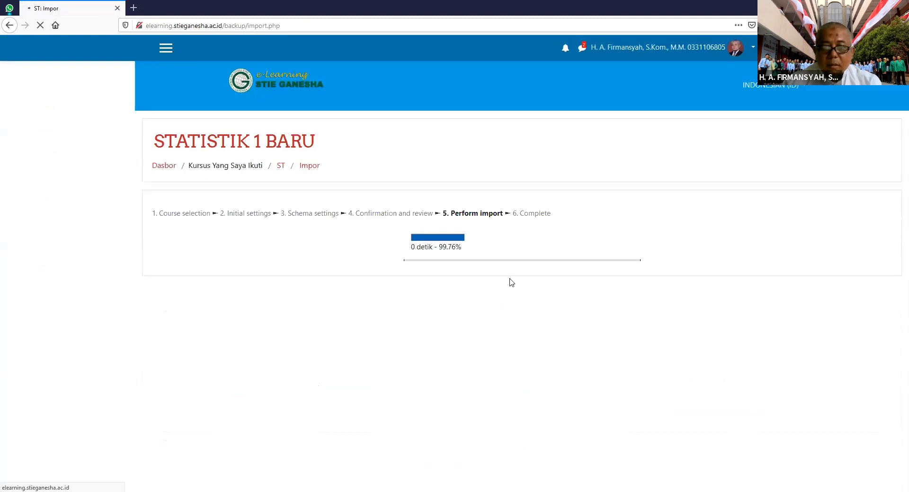
{"action": "left_click", "coordinate": [522, 266]}
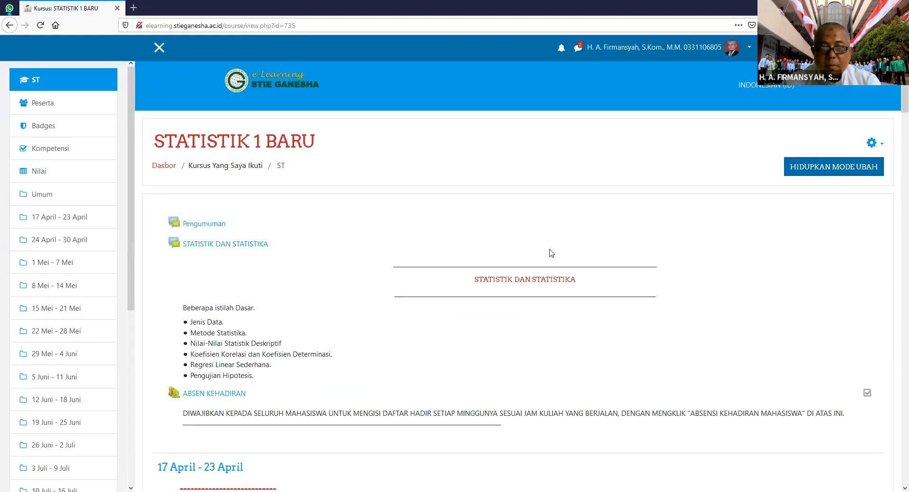
Step: Look through the STATISTIK 1 BARU course page to check the imported content from the general section to PERTEMUAN UAS
{"action": "scroll", "coordinate": [550, 247], "scroll_direction": "down", "scroll_amount": 2}
{"action": "scroll", "coordinate": [546, 242], "scroll_direction": "down", "scroll_amount": 4}
{"action": "scroll", "coordinate": [572, 247], "scroll_direction": "down", "scroll_amount": 7}
{"action": "scroll", "coordinate": [587, 242], "scroll_direction": "down", "scroll_amount": 3}
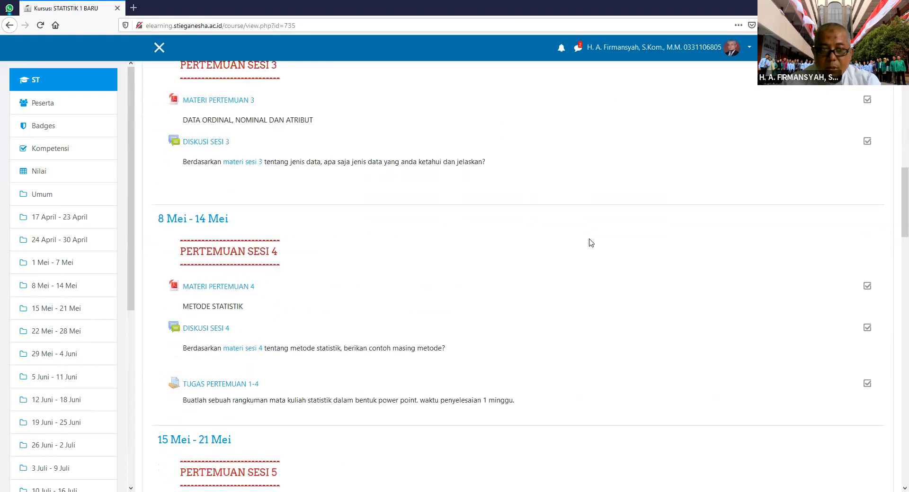
{"action": "scroll", "coordinate": [591, 242], "scroll_direction": "down", "scroll_amount": 20}
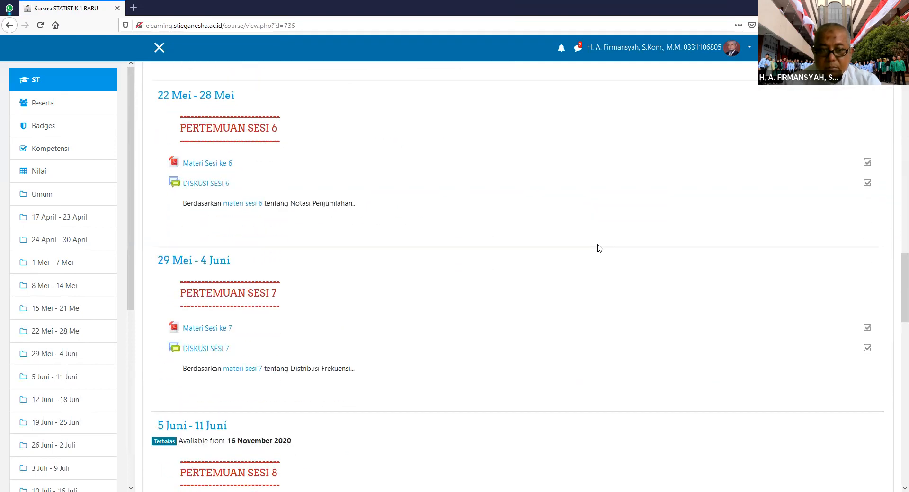
{"action": "scroll", "coordinate": [600, 250], "scroll_direction": "down", "scroll_amount": 12}
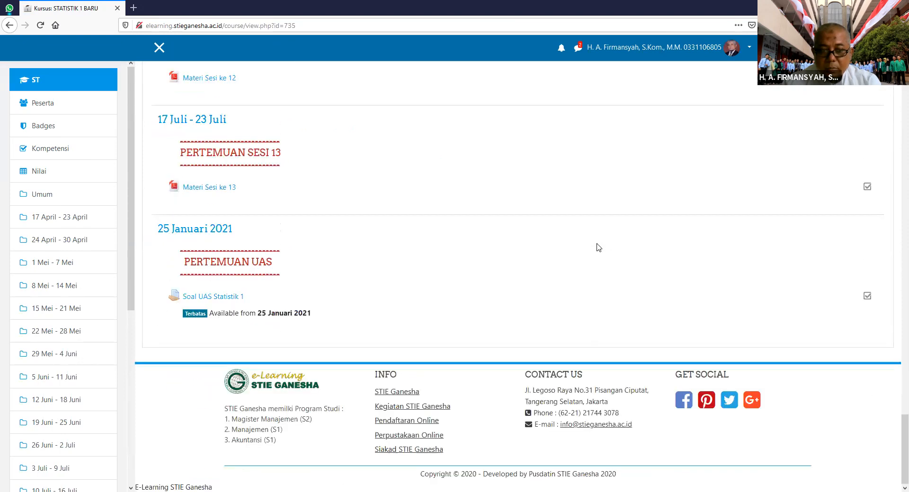
{"action": "scroll", "coordinate": [596, 242], "scroll_direction": "up", "scroll_amount": 20}
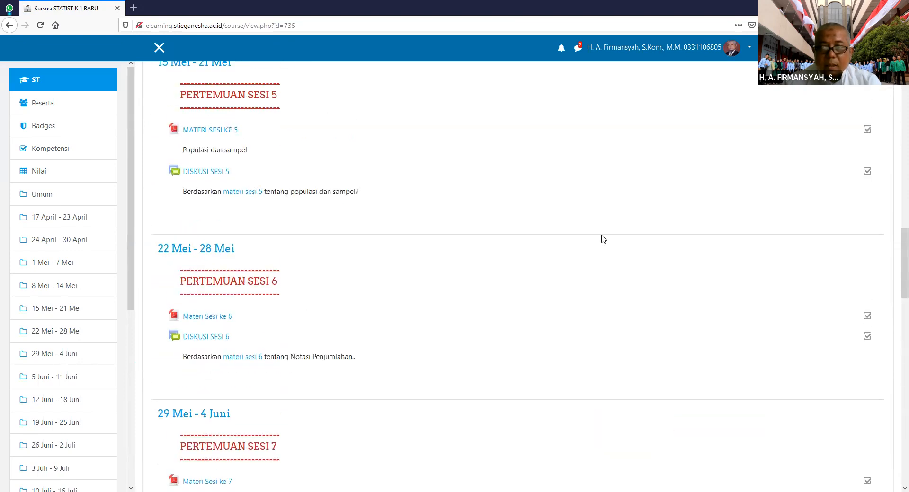
{"action": "scroll", "coordinate": [606, 232], "scroll_direction": "up", "scroll_amount": 20}
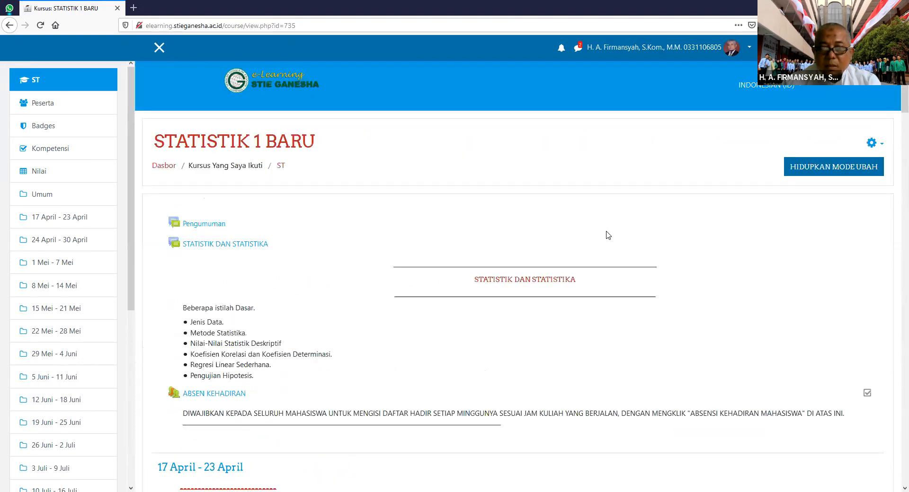